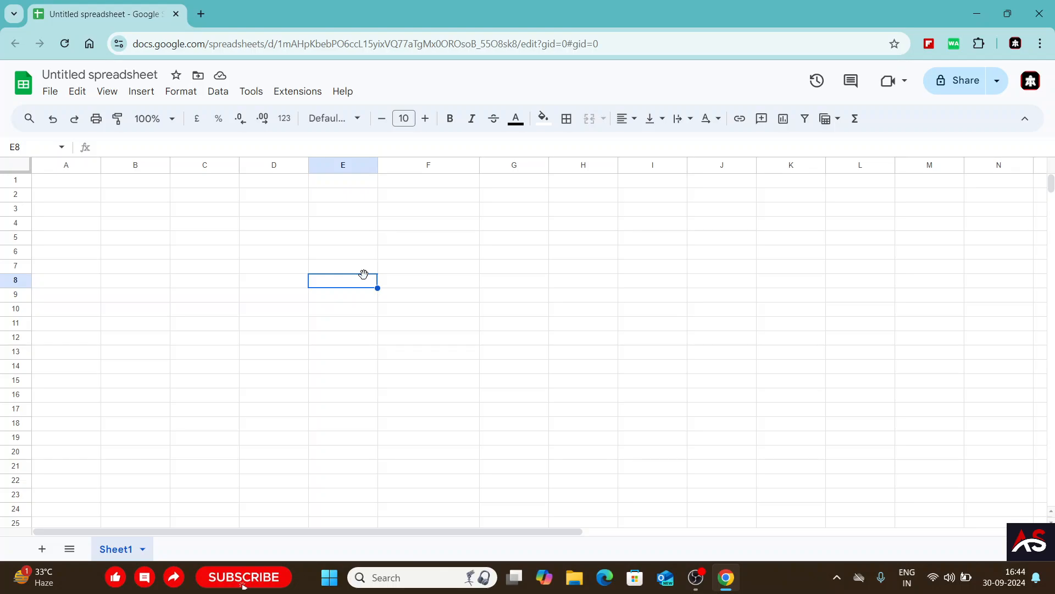
pyautogui.click(346, 257)
pyautogui.click(345, 281)
pyautogui.press('Up')
pyautogui.press('Up')
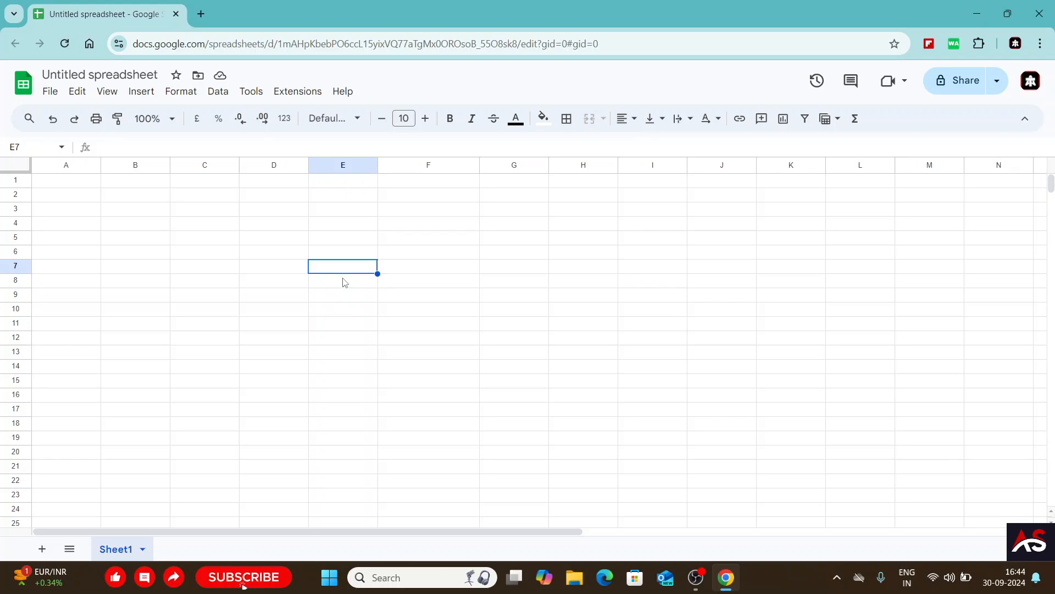
pyautogui.write('=concat')
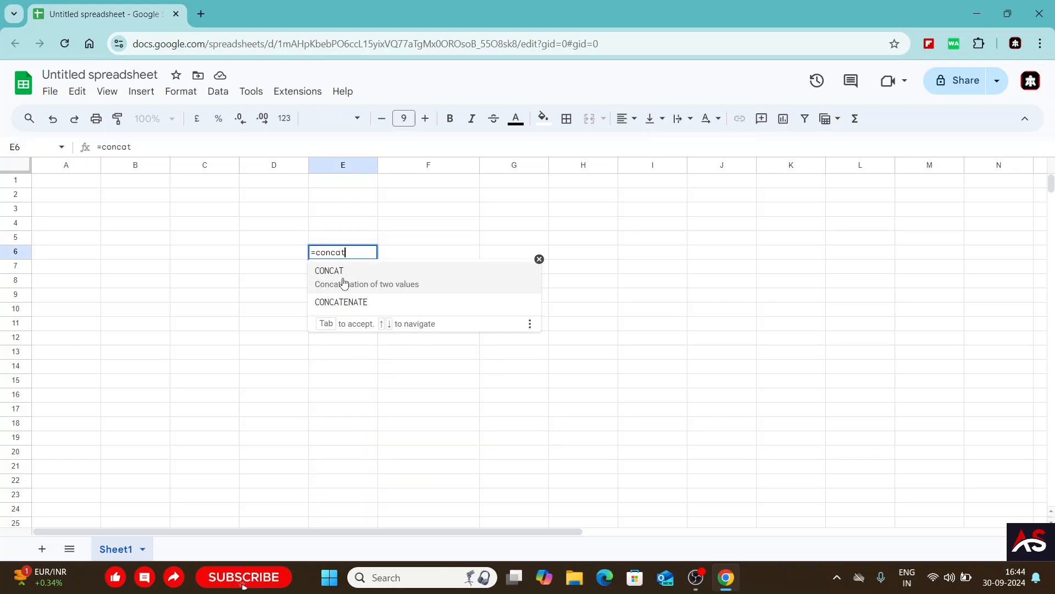
pyautogui.write('(')
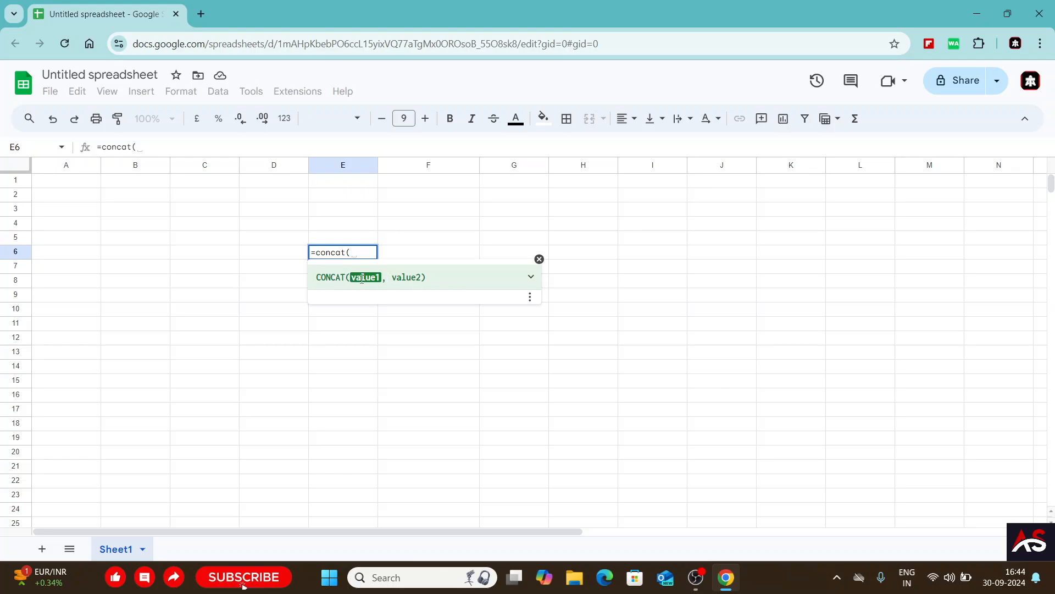
pyautogui.click(535, 281)
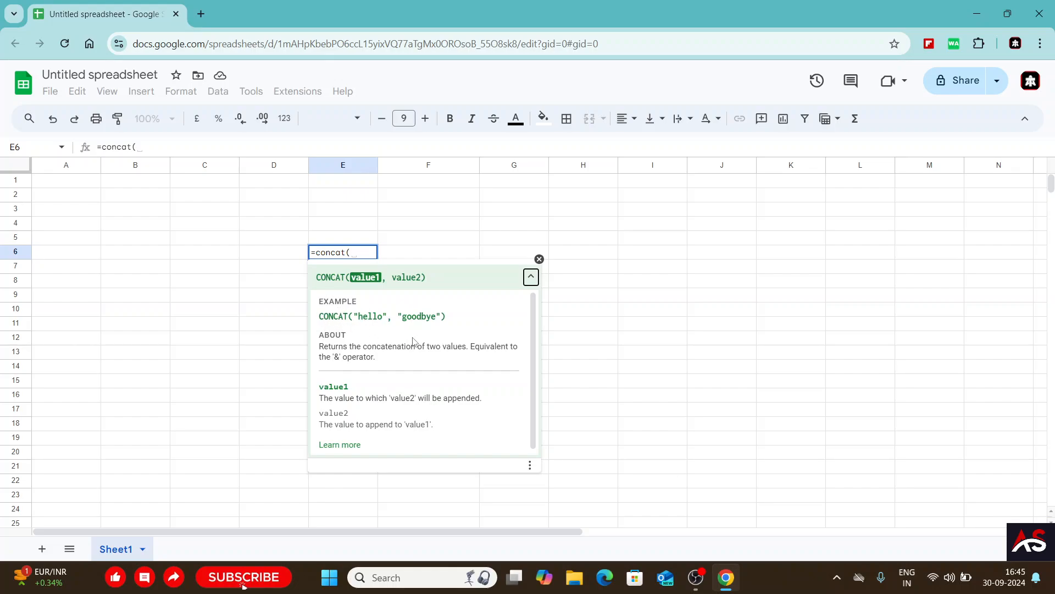
pyautogui.click(540, 258)
pyautogui.click(334, 225)
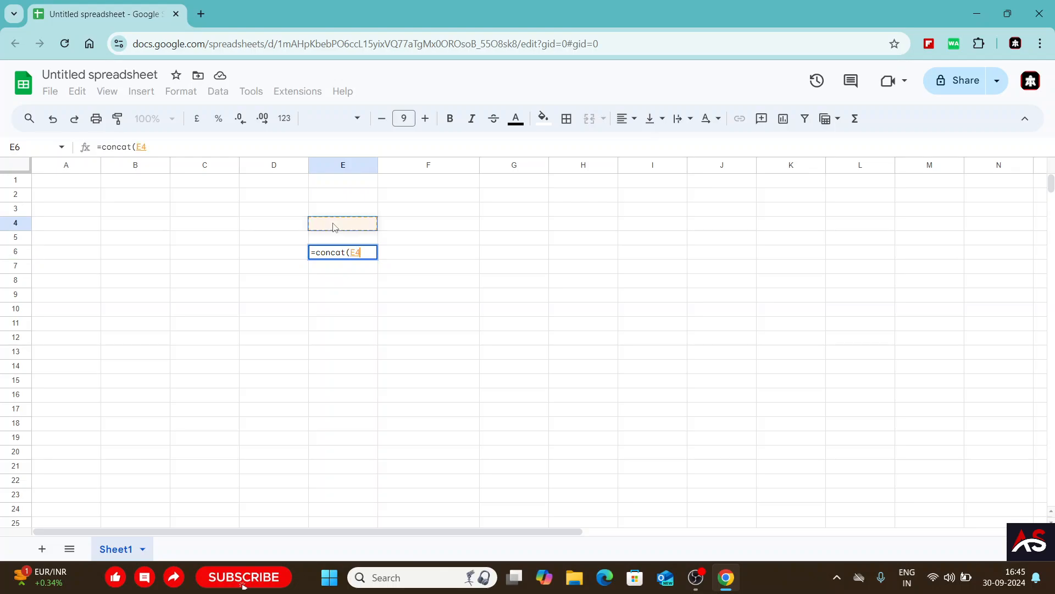
pyautogui.press('Escape')
# - Enter a sample first name in cell E4 and a sample surname in cell G4
pyautogui.click(334, 226)
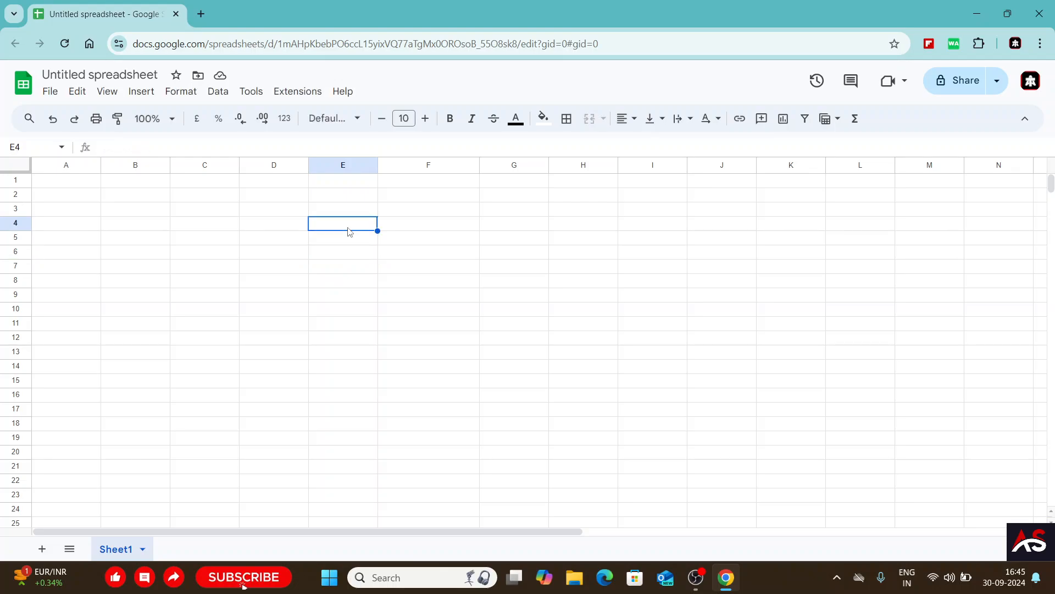
pyautogui.write('Amit')
pyautogui.press('Tab')
pyautogui.press('Tab')
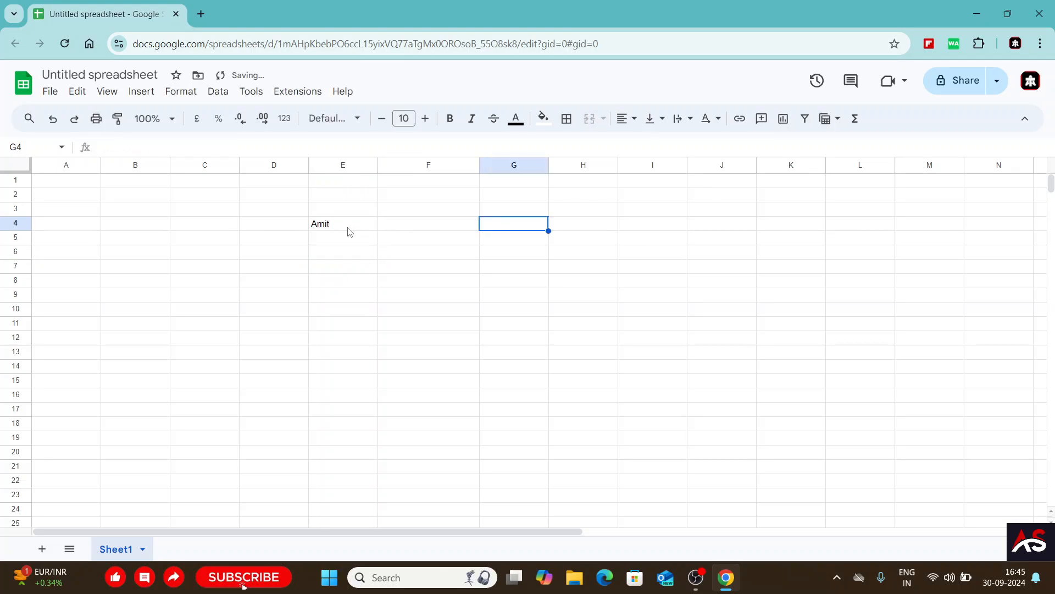
pyautogui.write('Gupta')
pyautogui.press('Return')
pyautogui.press('Down')
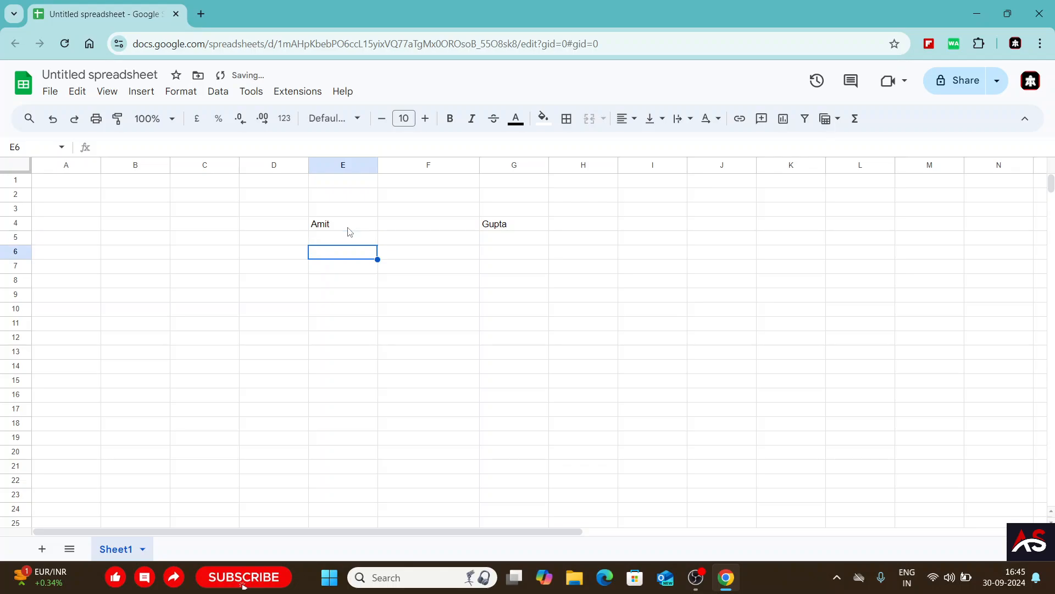
# - Combine the first name and surname in cell I4 with the formula =concat(E4,G4)
pyautogui.press('Left')
pyautogui.press('Left')
pyautogui.press('Down')
pyautogui.press('Right')
pyautogui.press('Right')
pyautogui.press('Right')
pyautogui.press('Right')
pyautogui.press('Right')
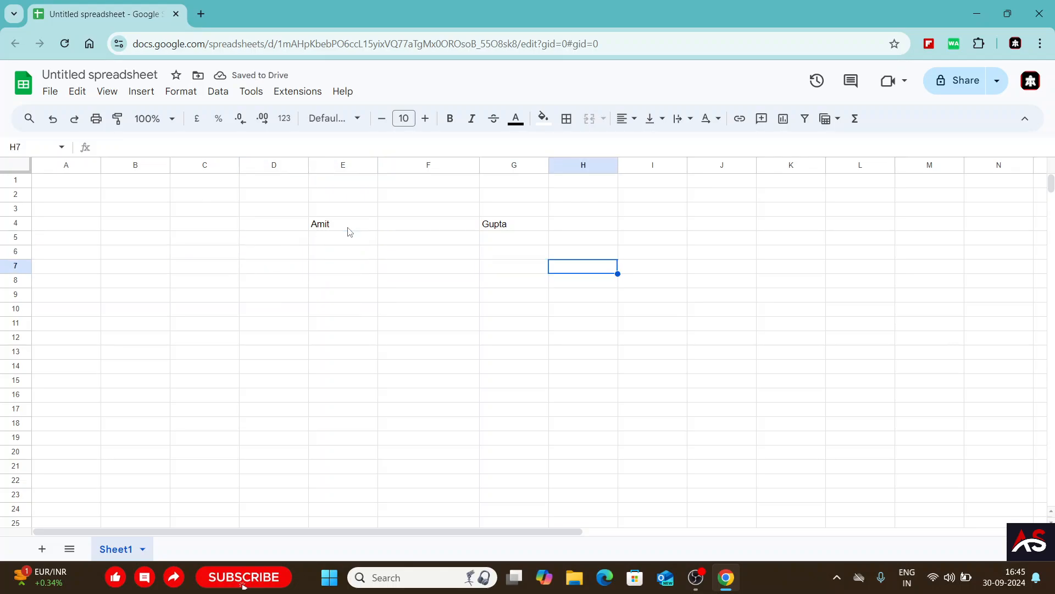
pyautogui.press('Up')
pyautogui.press('Up')
pyautogui.press('Right')
pyautogui.press('Up')
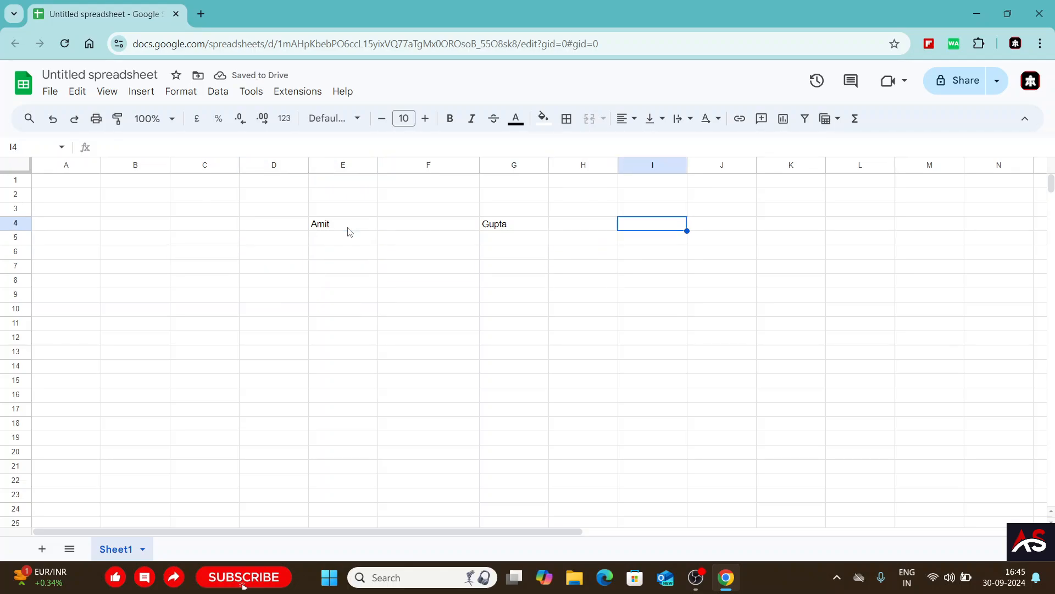
pyautogui.write('=')
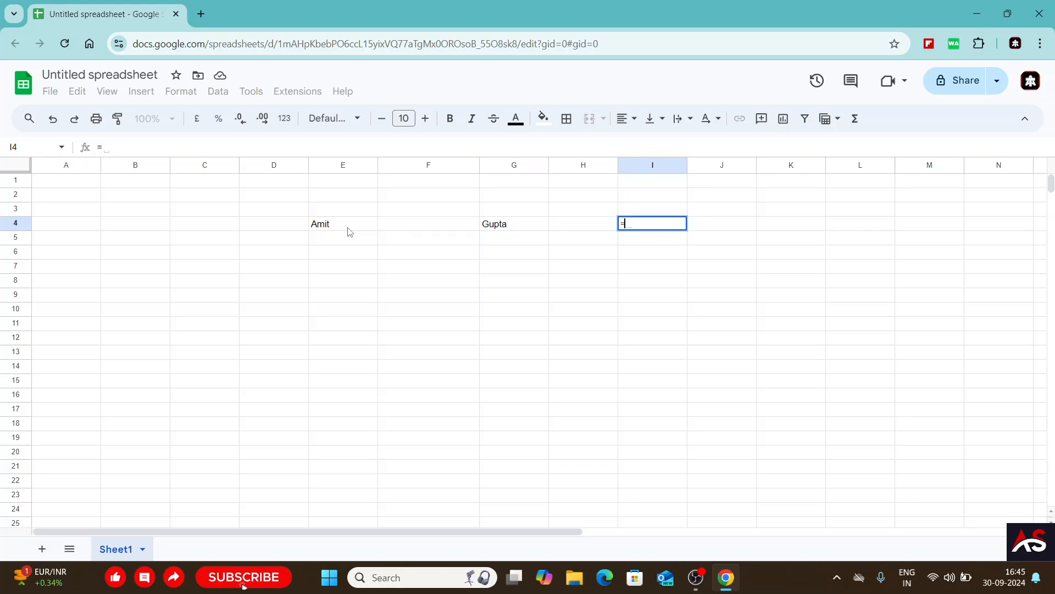
pyautogui.write('concat')
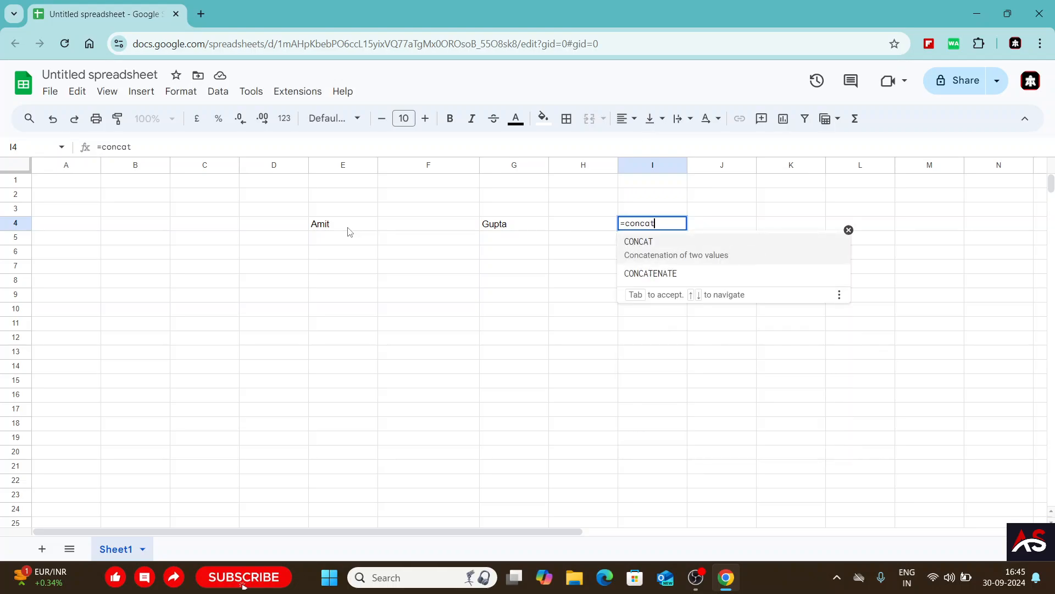
pyautogui.write('(')
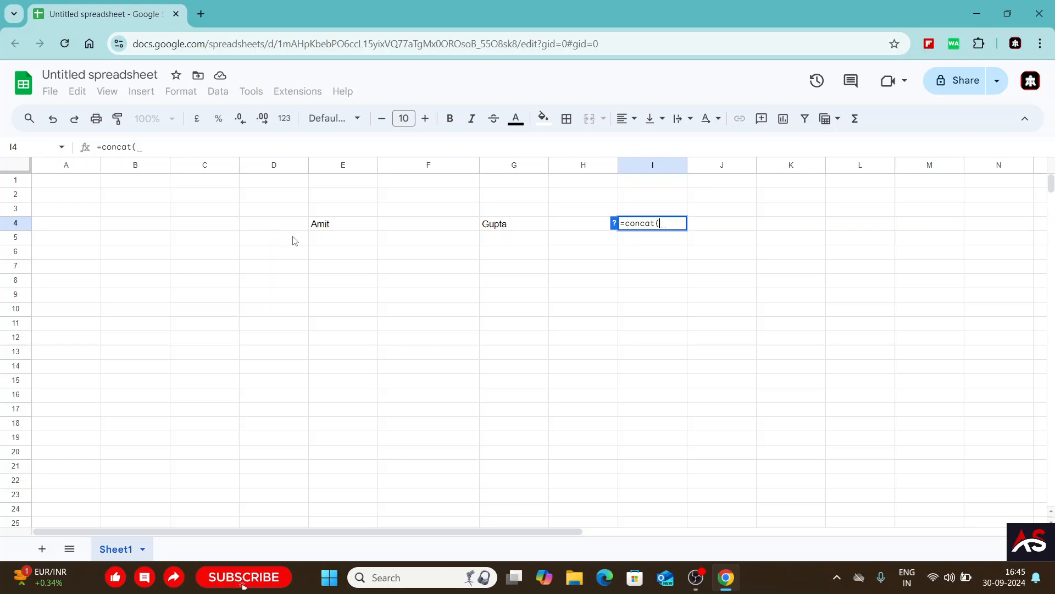
pyautogui.click(324, 227)
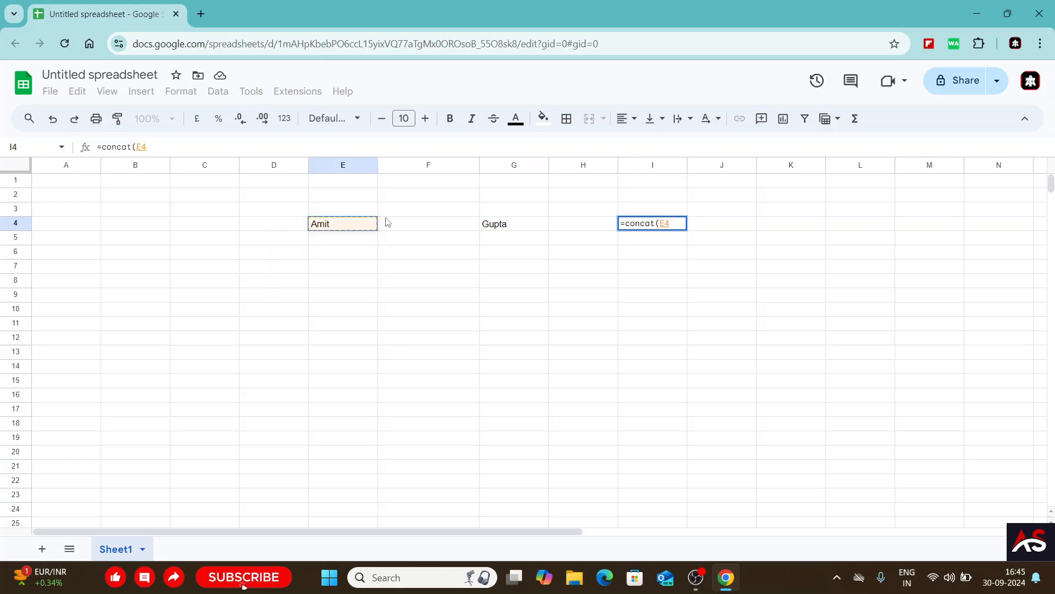
pyautogui.write(',')
pyautogui.click(504, 225)
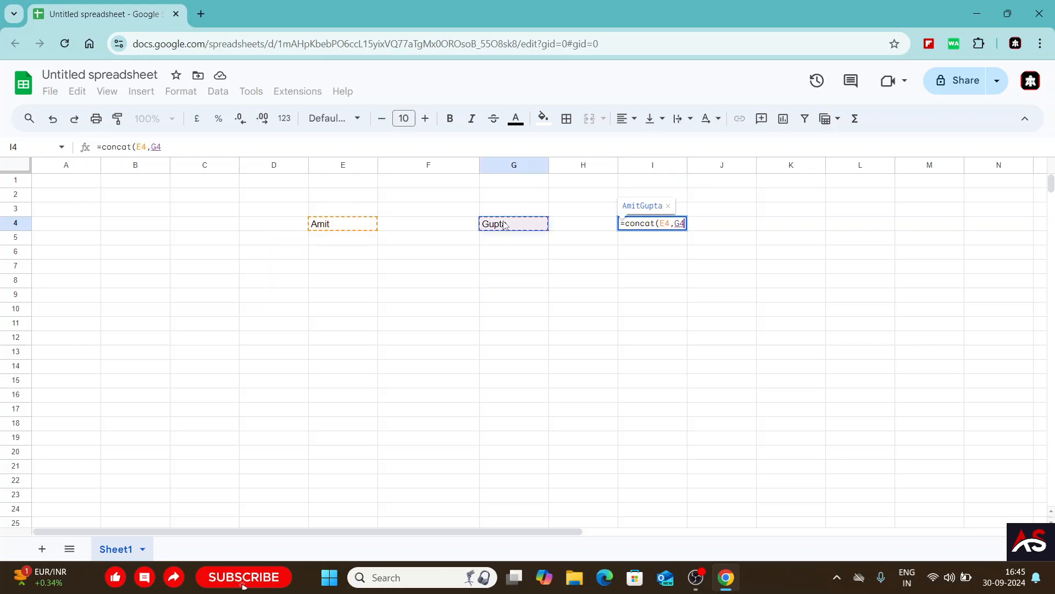
pyautogui.press('Return')
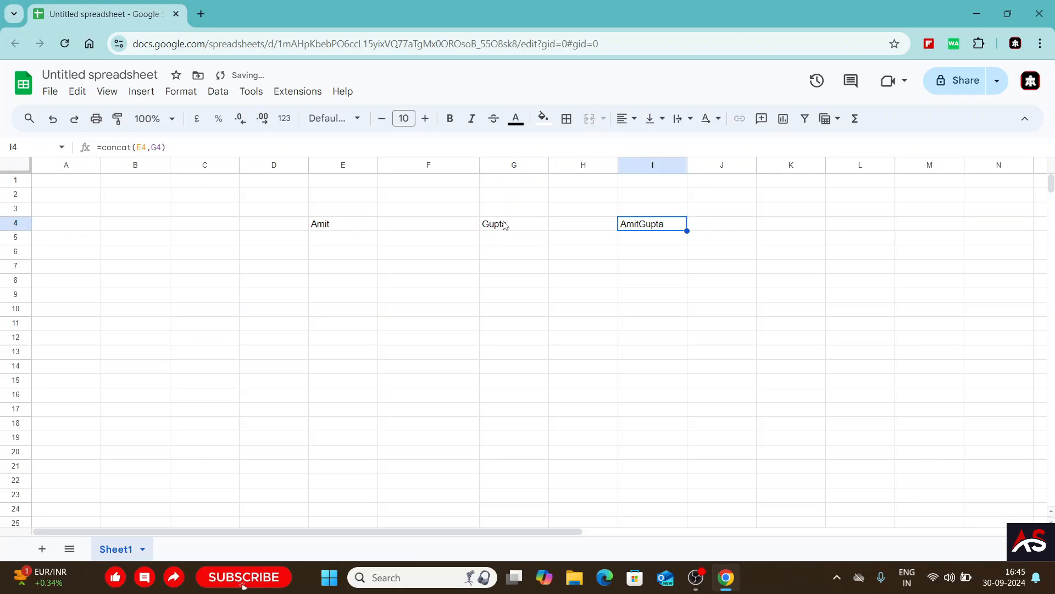
# - Review the source cells E4 and G4 against the combined name formula in I4
pyautogui.click(504, 225)
pyautogui.press('Left')
pyautogui.press('Left')
pyautogui.press('Right')
pyautogui.press('Right')
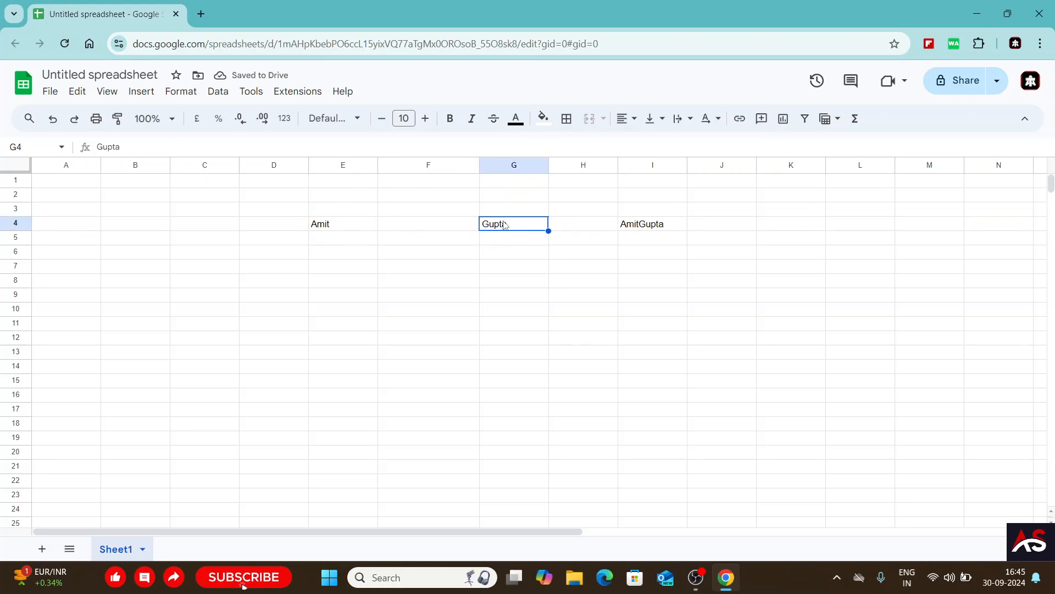
pyautogui.press('Left')
pyautogui.press('Left')
pyautogui.press('Left')
pyautogui.press('Right')
pyautogui.press('Right')
pyautogui.press('Right')
pyautogui.press('Right')
pyautogui.press('Left')
pyautogui.press('Left')
pyautogui.press('Left')
pyautogui.press('Right')
pyautogui.press('Right')
pyautogui.press('Right')
pyautogui.press('Right')
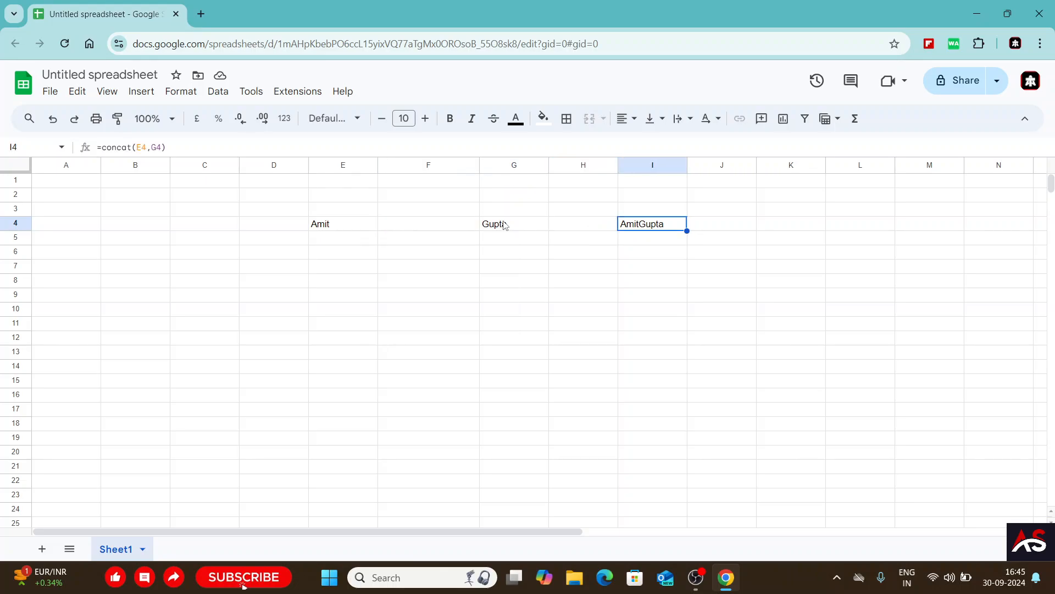
pyautogui.press('Left')
pyautogui.press('Left')
pyautogui.press('Right')
pyautogui.press('Right')
# - Enter =concat as a plain text label in cell J4, beside the combined name
pyautogui.press('Right')
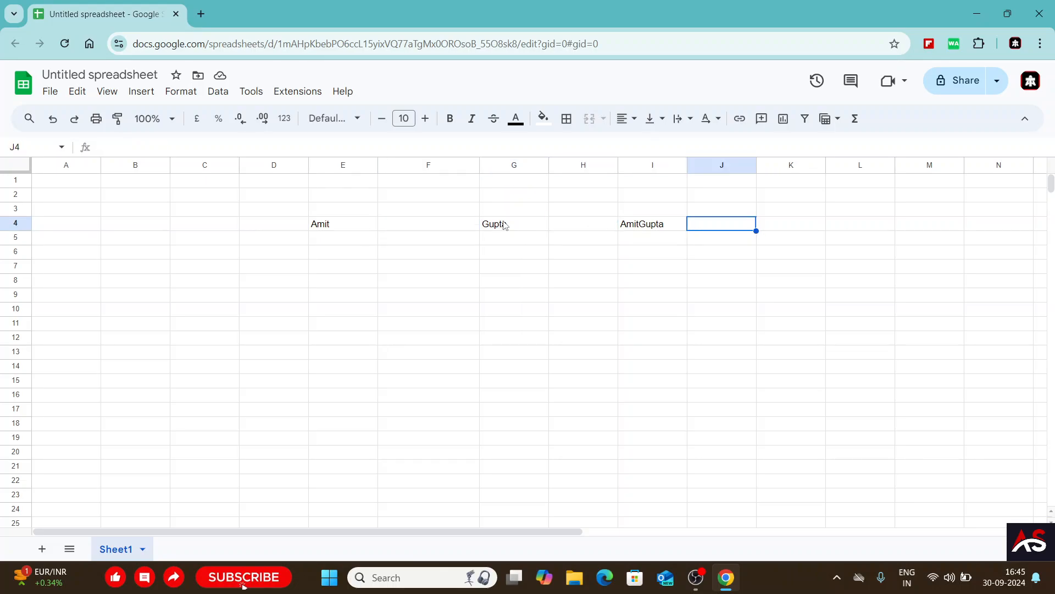
pyautogui.write('=con')
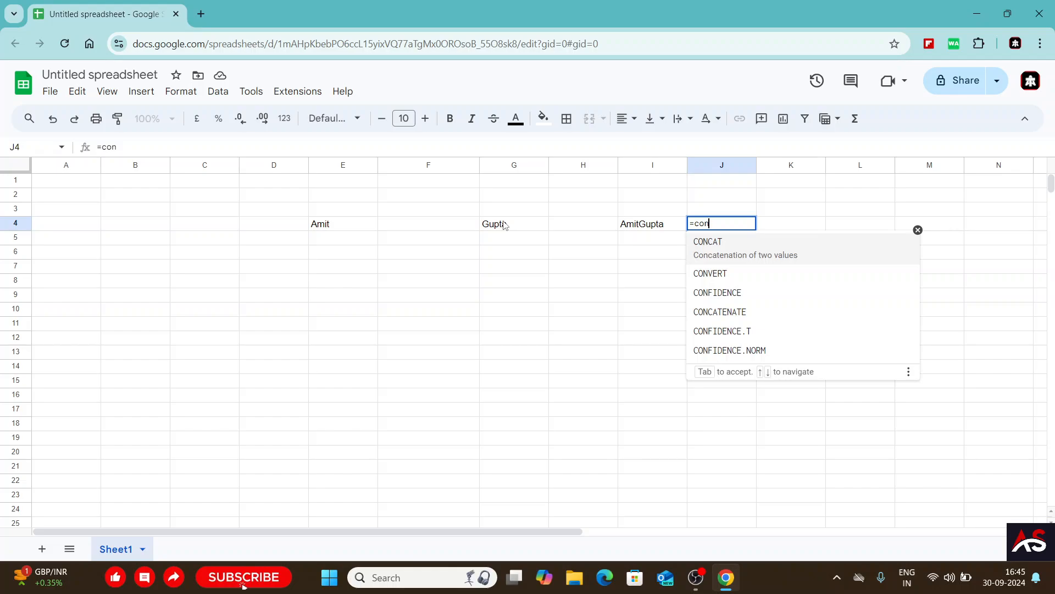
pyautogui.write('cate')
pyautogui.press('BackSpace')
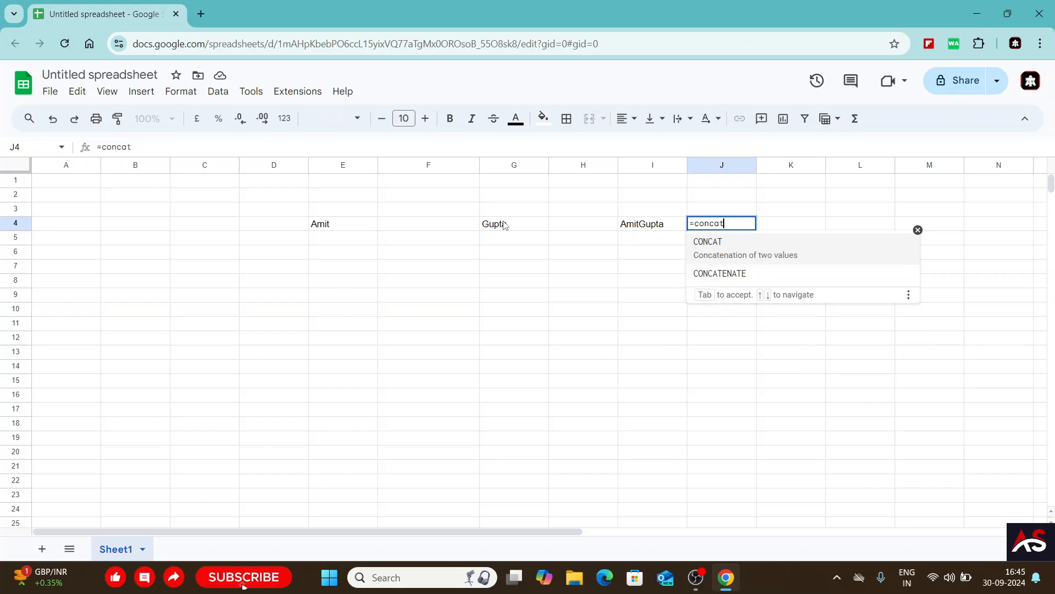
pyautogui.press('Left')
pyautogui.press('Left')
pyautogui.press('Left')
pyautogui.press('Left')
pyautogui.press('Left')
pyautogui.press('Left')
pyautogui.press('Left')
pyautogui.press('Return')
# - Enter a second sample first name in cell E5 and its surname in cell G5
pyautogui.press('Up')
pyautogui.press('Left')
pyautogui.press('Left')
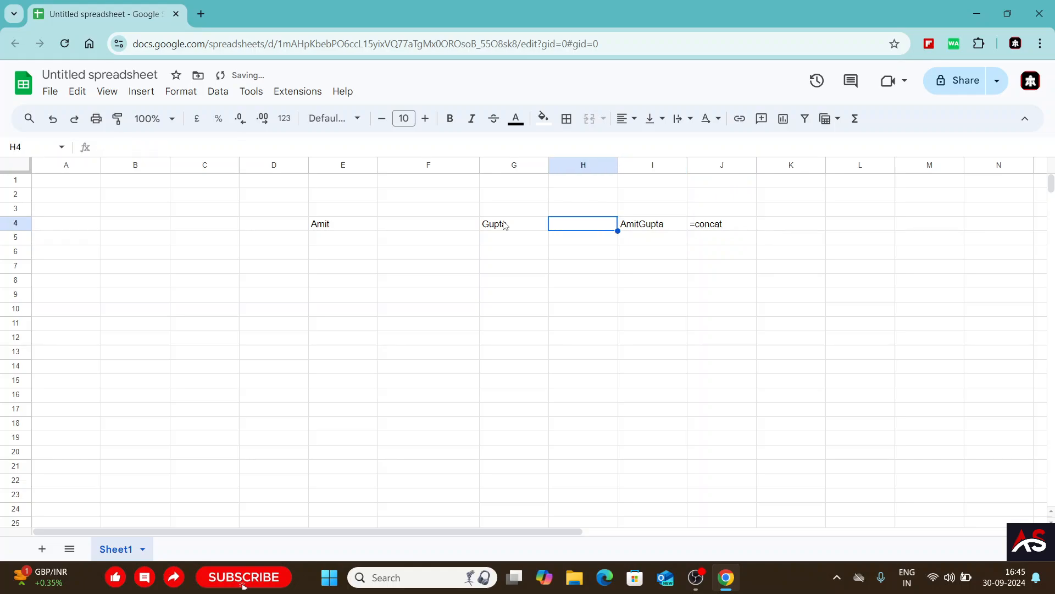
pyautogui.press('Left')
pyautogui.press('Down')
pyautogui.press('Down')
pyautogui.press('Up')
pyautogui.press('Left')
pyautogui.press('Left')
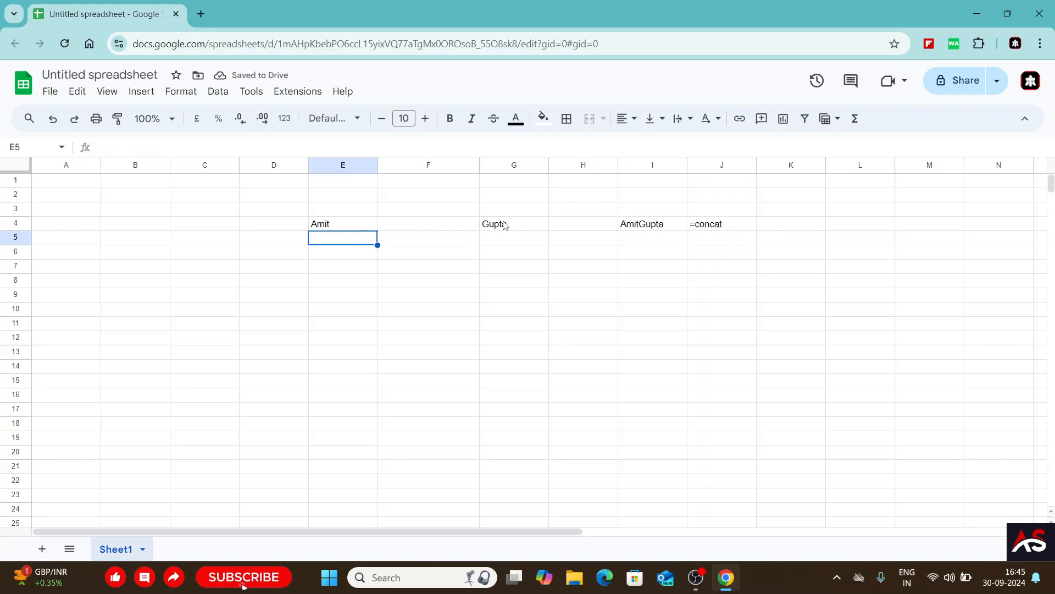
pyautogui.press('Right')
pyautogui.press('Right')
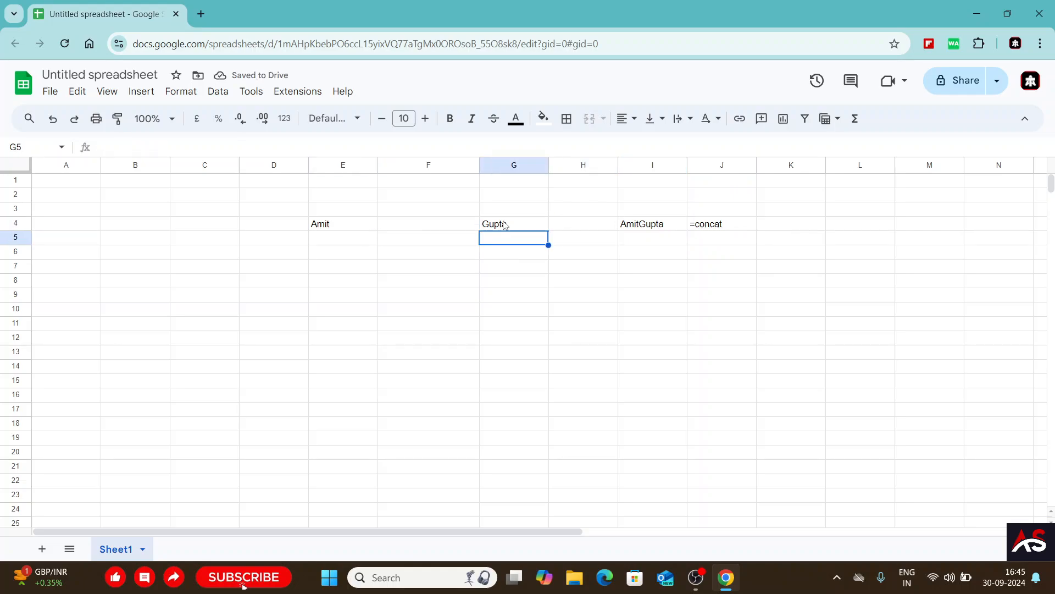
pyautogui.press('Left')
pyautogui.press('Right')
pyautogui.press('Right')
pyautogui.press('Right')
pyautogui.press('Left')
pyautogui.press('Left')
pyautogui.press('Left')
pyautogui.press('Left')
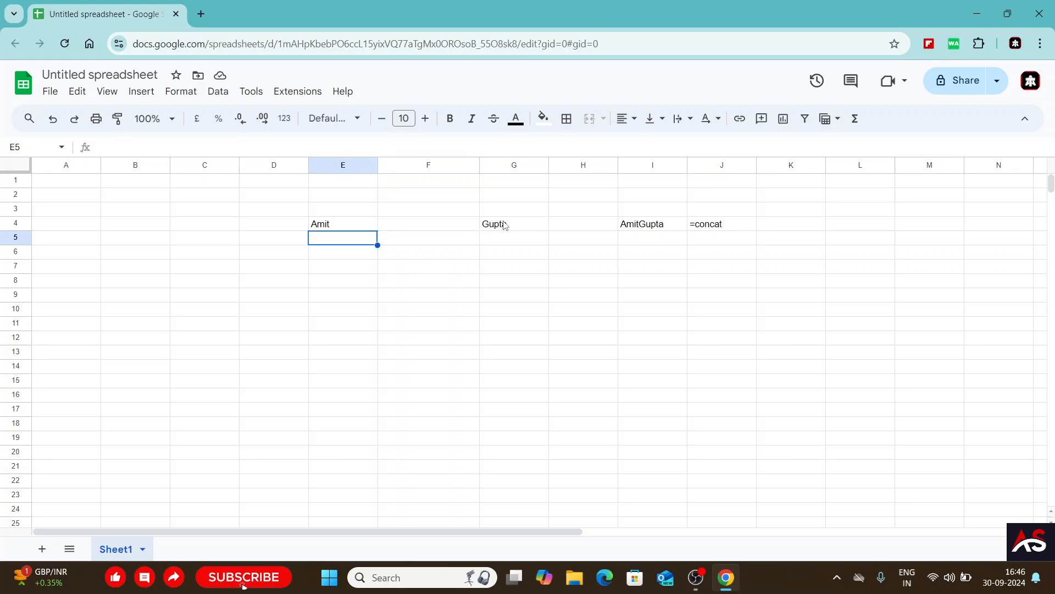
pyautogui.write('Ram')
pyautogui.press('Tab')
pyautogui.press('Tab')
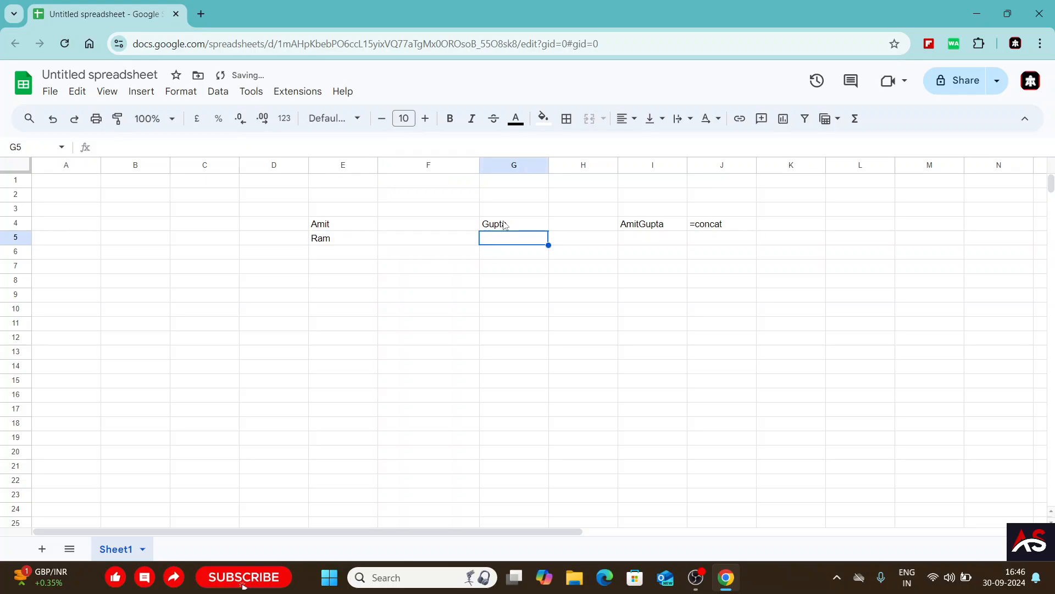
pyautogui.write('Kumar')
pyautogui.press('Return')
pyautogui.press('Up')
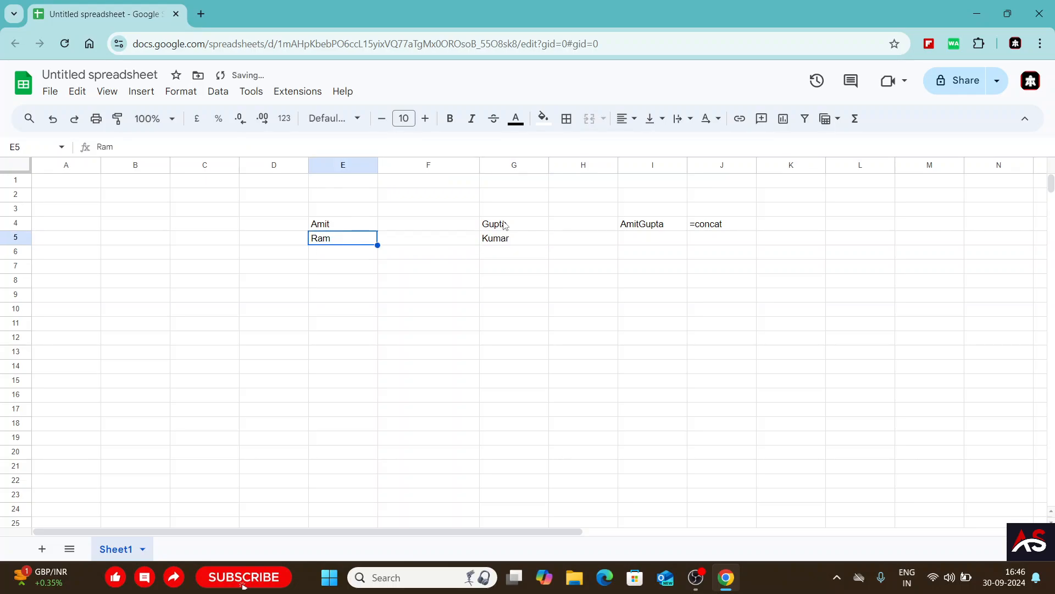
# - Enter the formula =textjoin(&,true,E5,G5) in cell I5 to join the second first name and surname
pyautogui.press('Right')
pyautogui.press('Right')
pyautogui.press('Right')
pyautogui.press('Right')
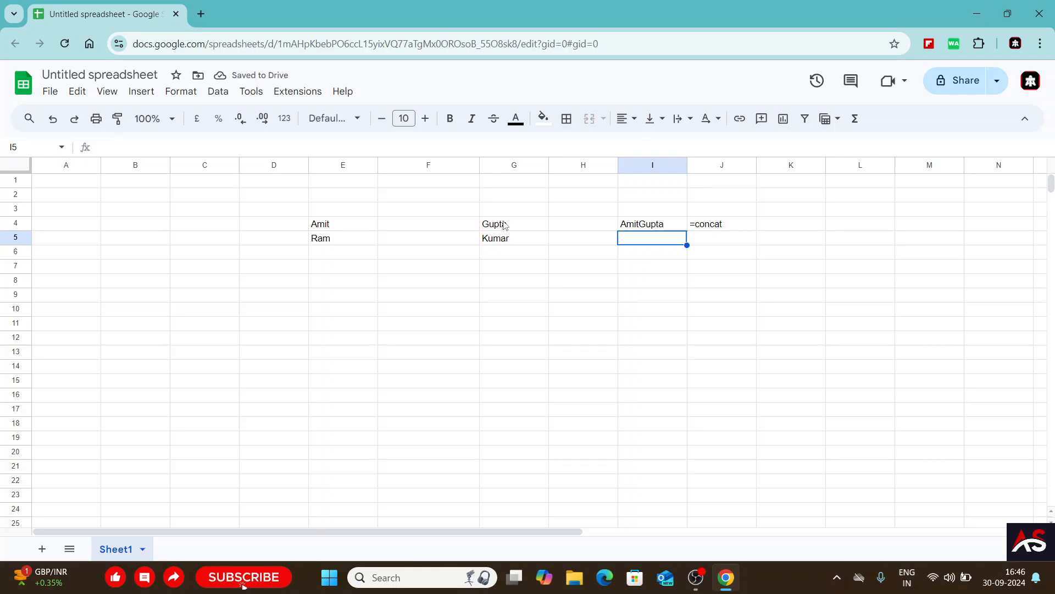
pyautogui.write('=tex')
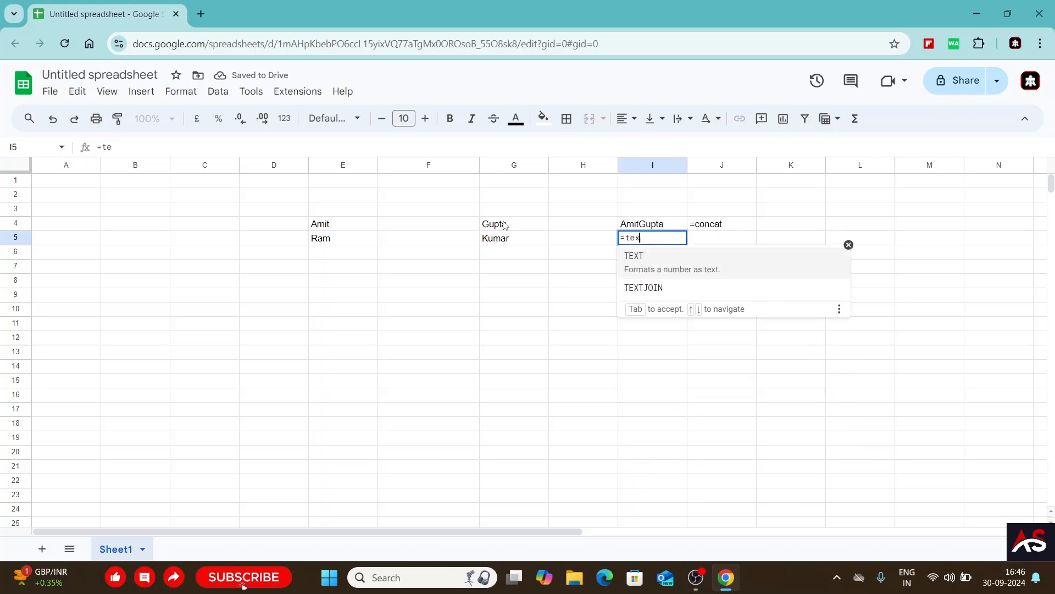
pyautogui.write('tjoin(')
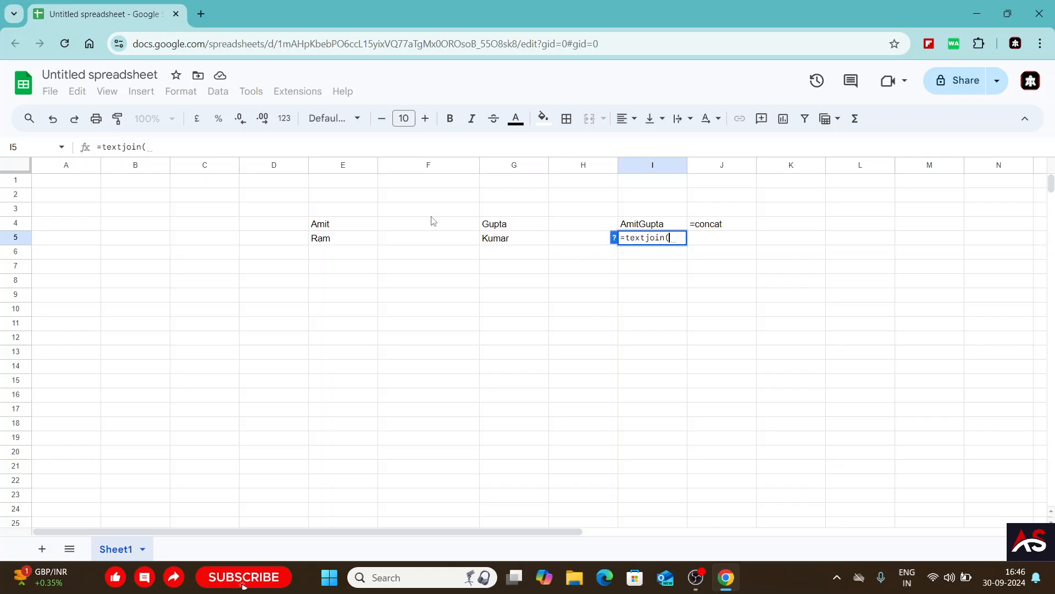
pyautogui.click(614, 237)
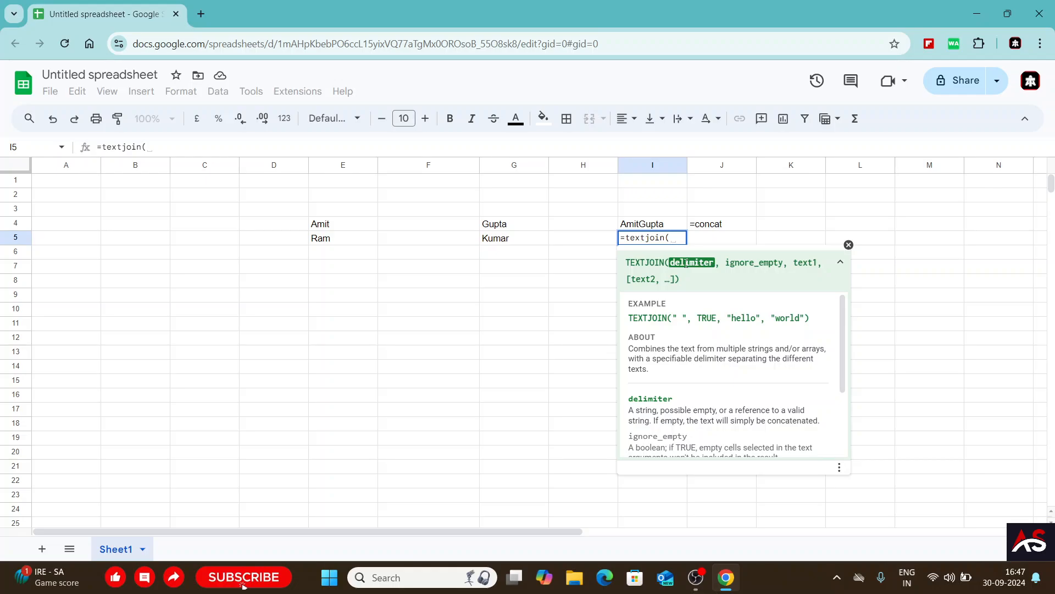
pyautogui.write('&,')
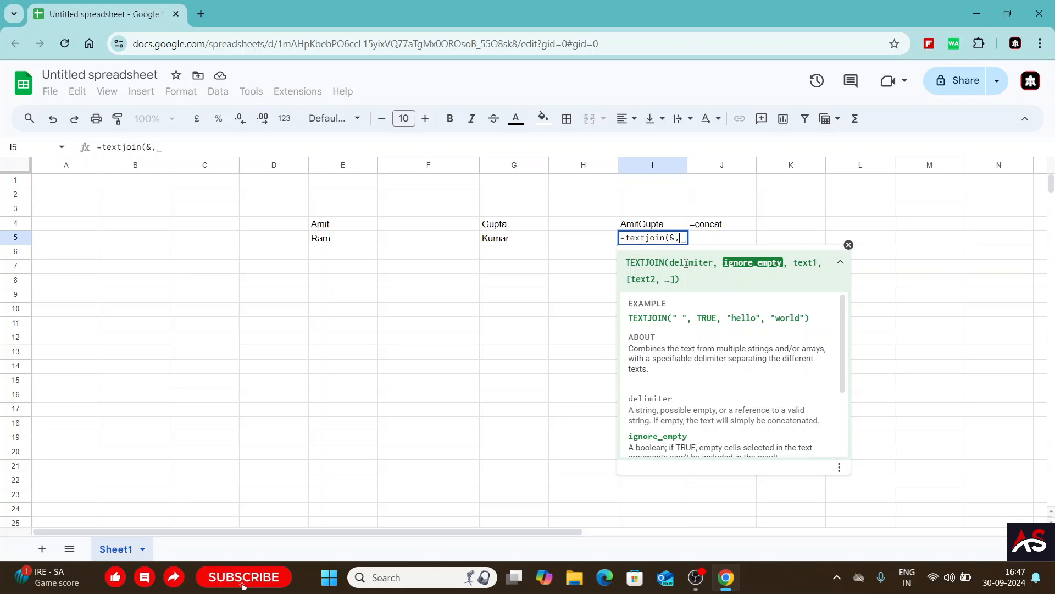
pyautogui.write('true,')
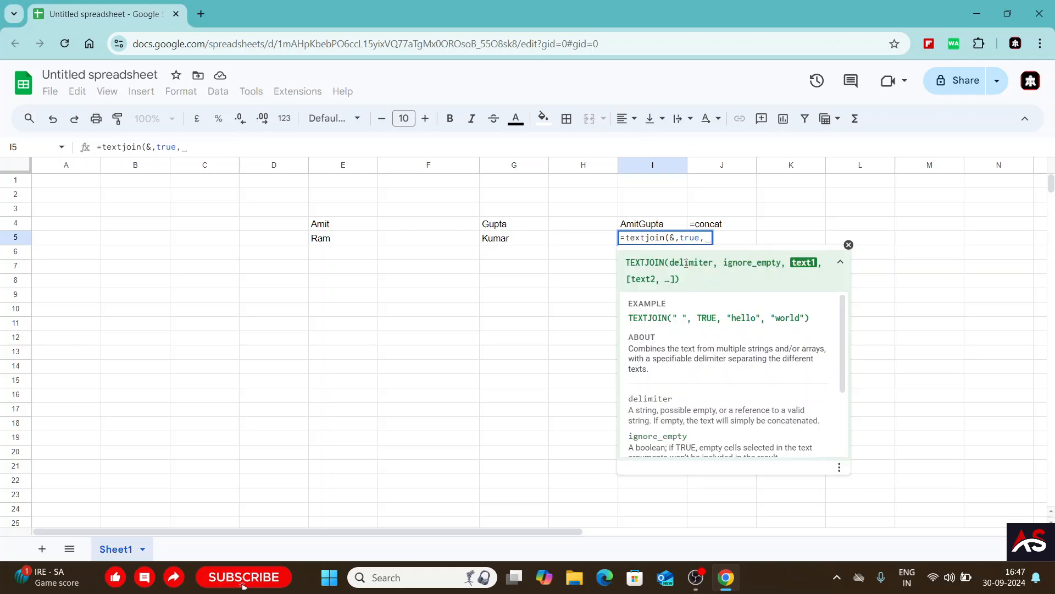
pyautogui.click(321, 241)
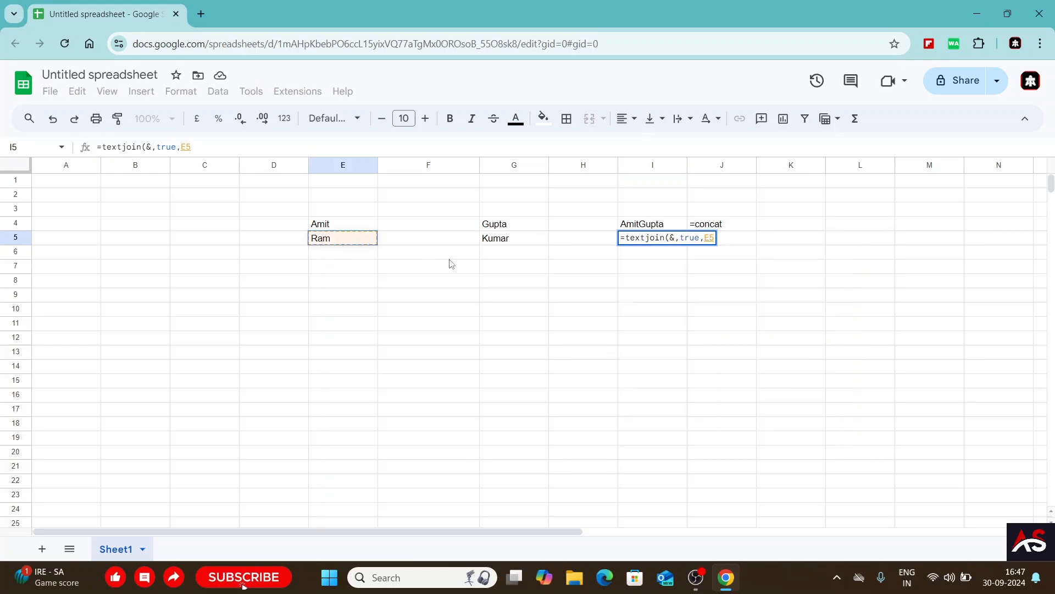
pyautogui.write(',')
pyautogui.click(501, 240)
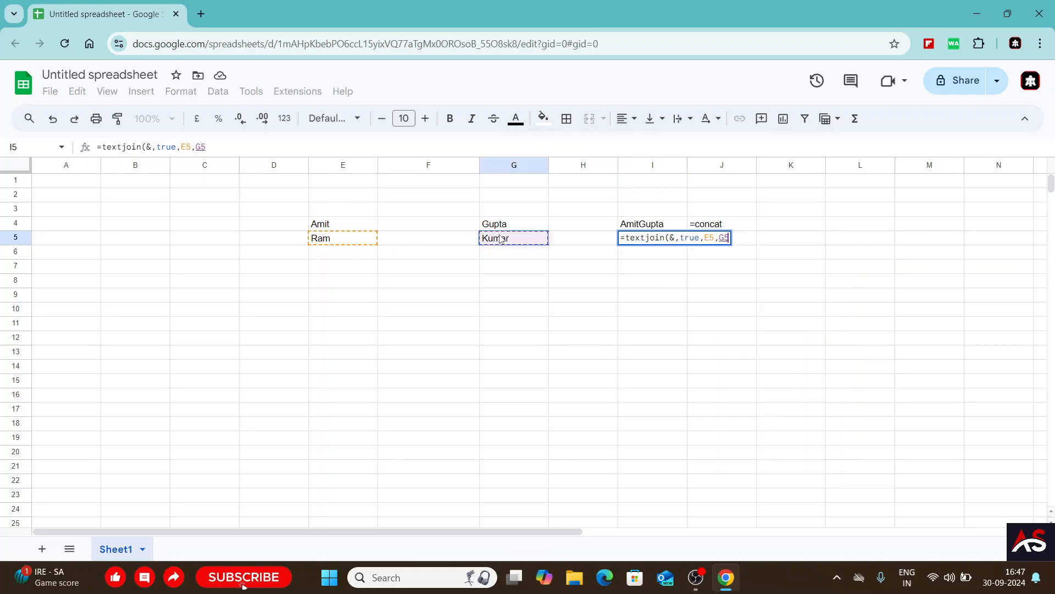
pyautogui.write(')')
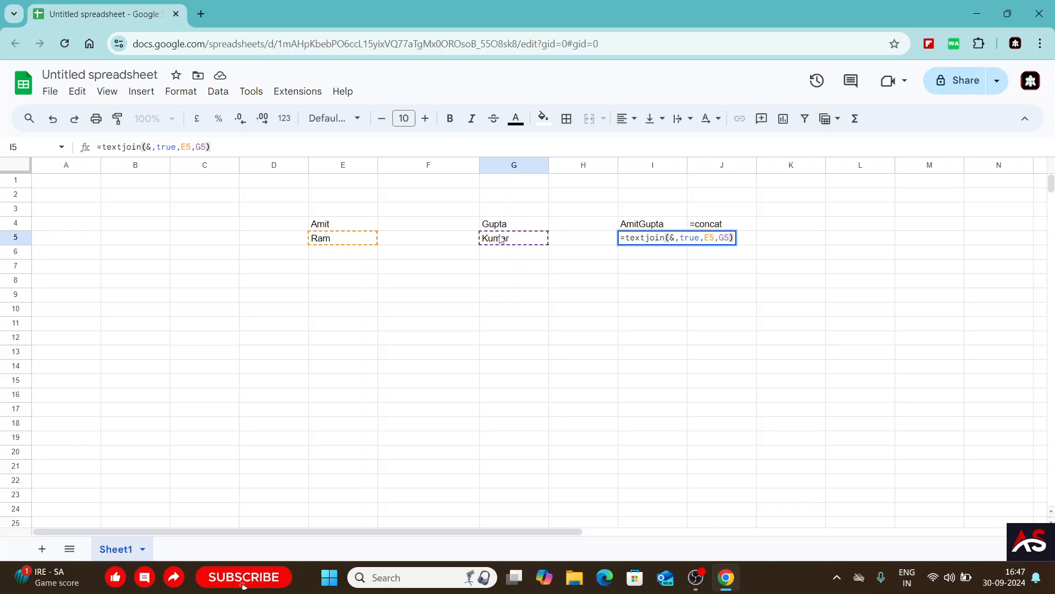
pyautogui.press('Return')
# - Enclose the & delimiter in double quotes so the I5 formula reads =textjoin("&",true,E5,G5)
pyautogui.press('Up')
pyautogui.press('Return')
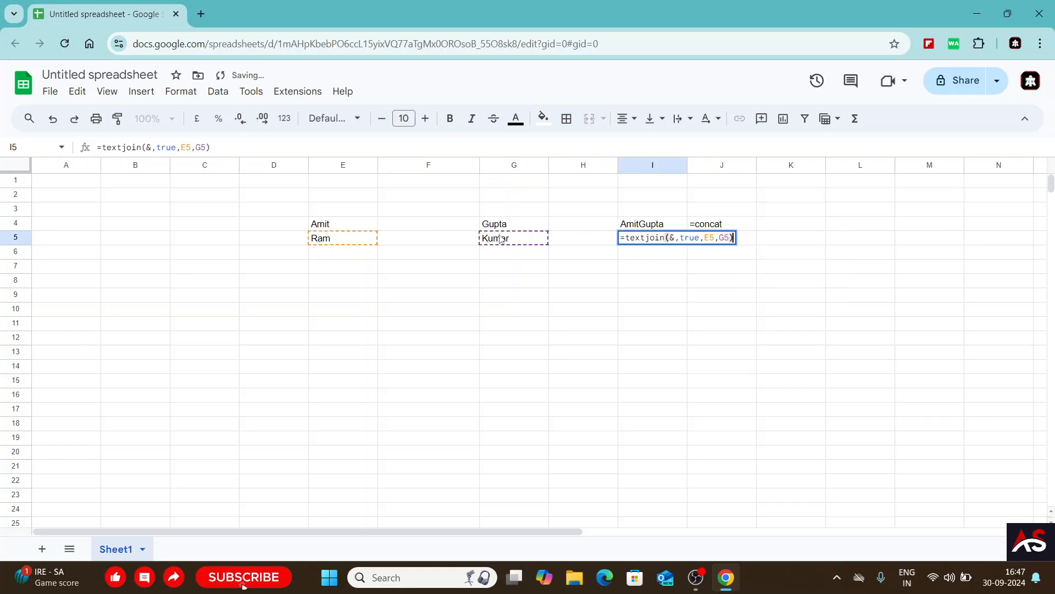
pyautogui.press('Left')
pyautogui.press('Left')
pyautogui.press('Left')
pyautogui.press('Left')
pyautogui.press('Left')
pyautogui.press('Left')
pyautogui.press('Left')
pyautogui.press('Left')
pyautogui.press('Left')
pyautogui.press('Left')
pyautogui.press('Left')
pyautogui.press('Left')
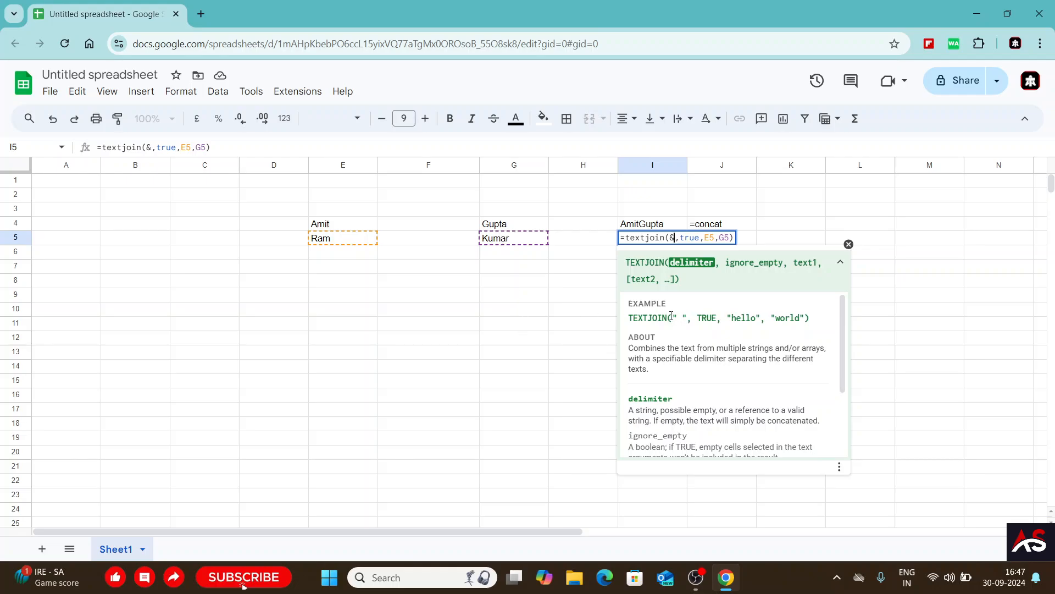
pyautogui.write('"')
pyautogui.press('Left')
pyautogui.press('Left')
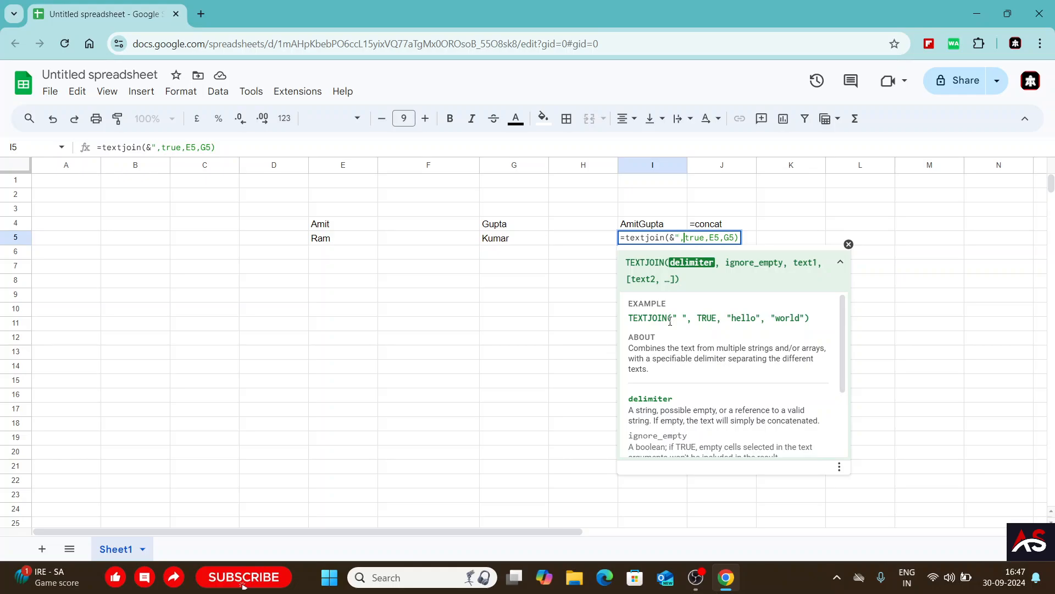
pyautogui.write('"')
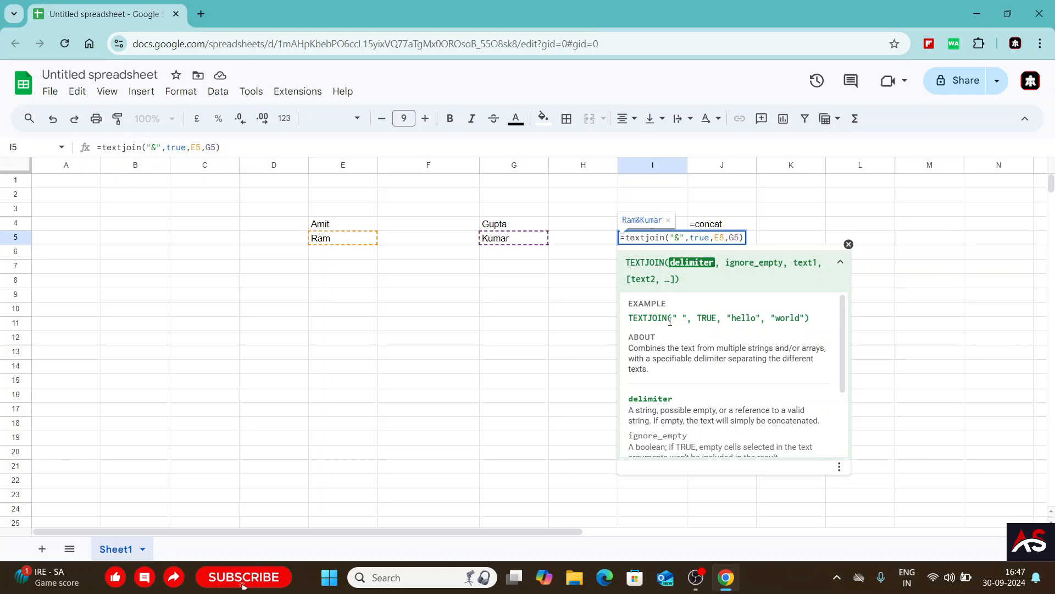
pyautogui.press('Return')
pyautogui.press('Up')
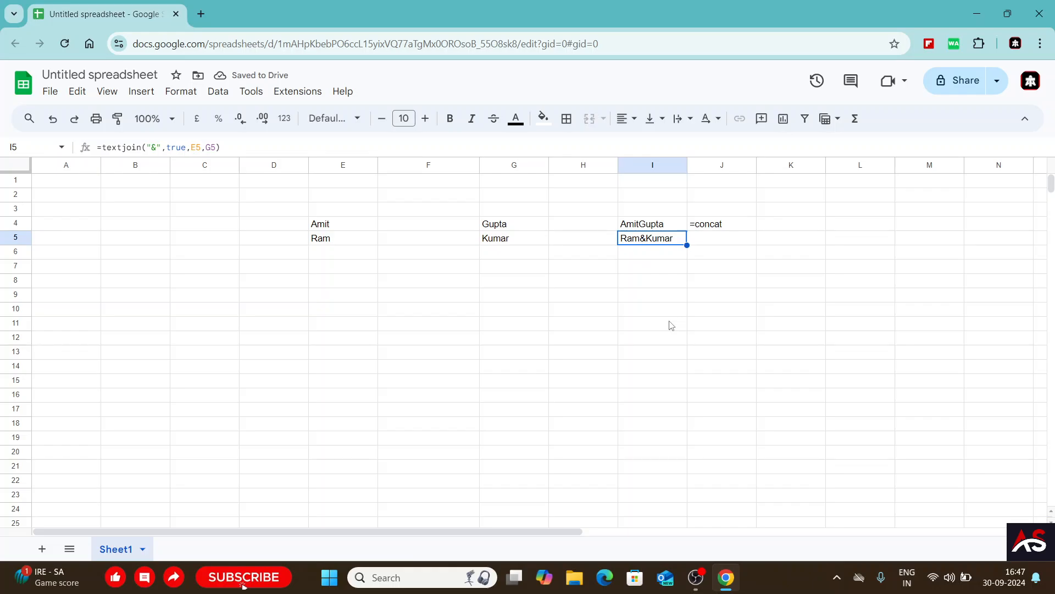
# - Replace the delimiter in the I5 formula with a space, giving =textjoin(" ",true,E5,G5)
pyautogui.press('F2')
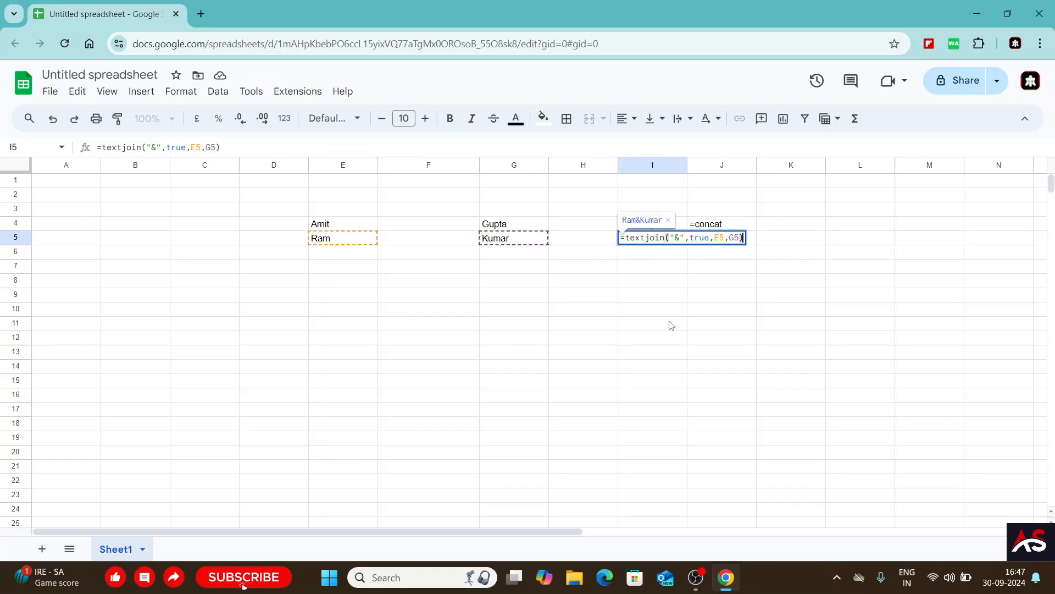
pyautogui.press('Left')
pyautogui.press('Left')
pyautogui.press('Left')
pyautogui.press('Left')
pyautogui.press('Left')
pyautogui.press('Left')
pyautogui.press('Left')
pyautogui.press('Left')
pyautogui.press('Left')
pyautogui.press('Left')
pyautogui.press('Left')
pyautogui.press('Left')
pyautogui.press('Left')
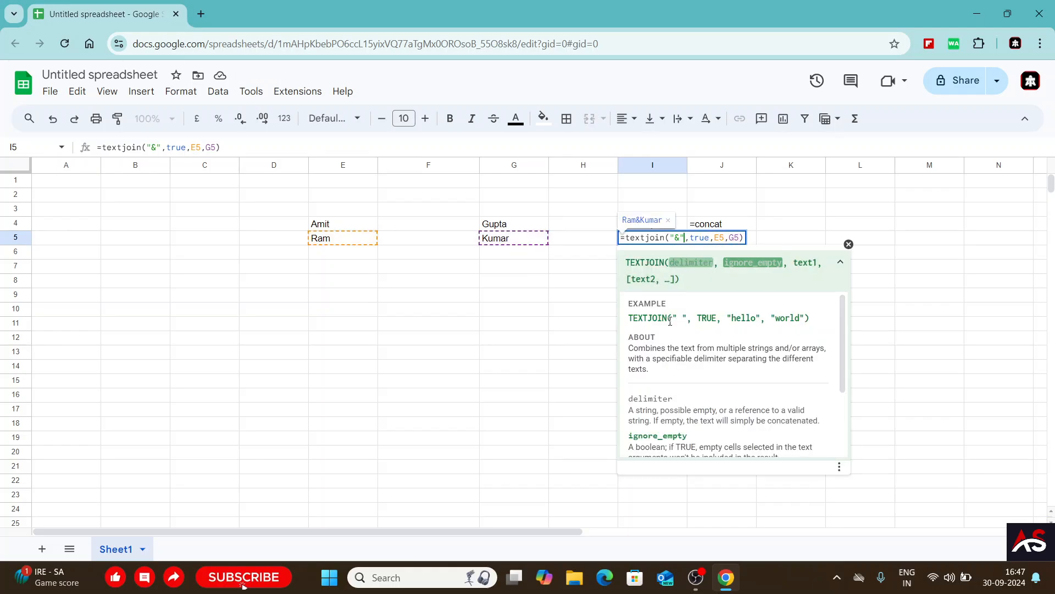
pyautogui.press('BackSpace')
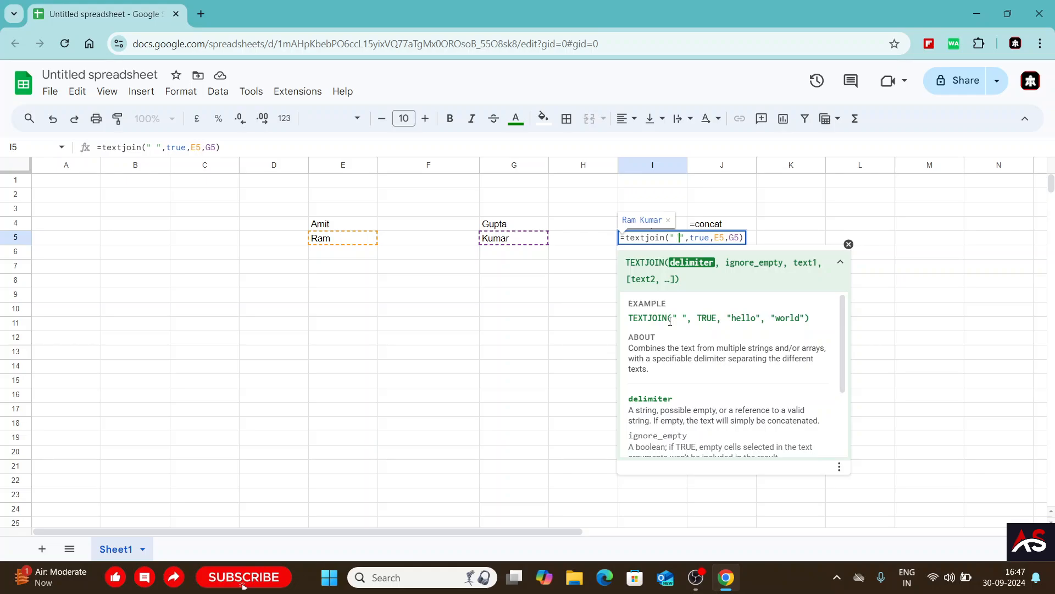
pyautogui.press('Return')
pyautogui.press('Up')
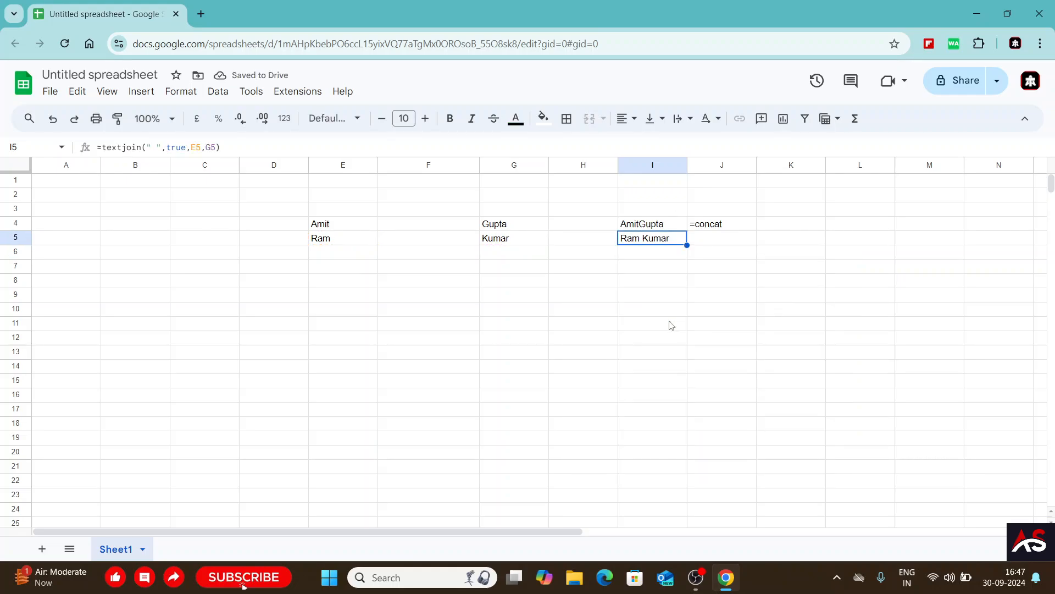
pyautogui.press('Down')
pyautogui.press('Down')
pyautogui.press('Left')
pyautogui.press('Left')
pyautogui.press('Left')
pyautogui.press('Left')
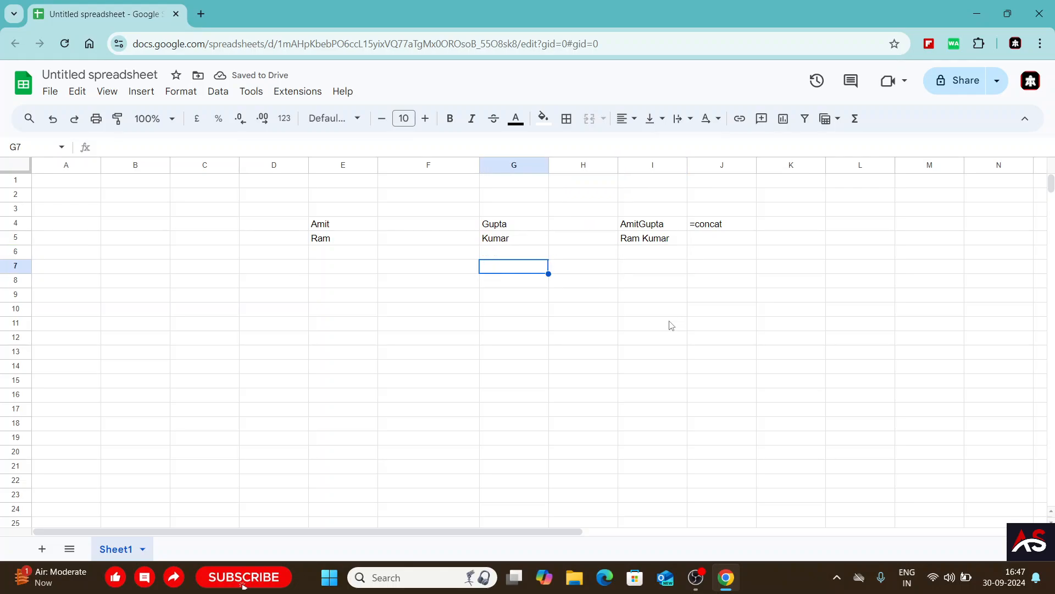
pyautogui.press('Right')
pyautogui.press('Right')
pyautogui.press('Right')
pyautogui.press('Right')
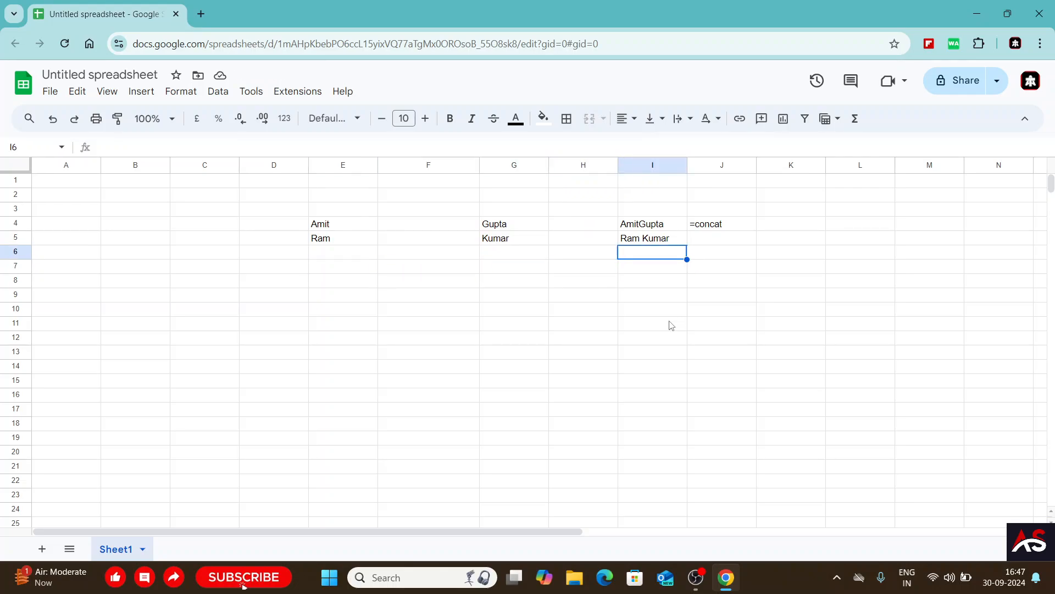
pyautogui.press('Up')
pyautogui.press('Up')
pyautogui.press('Up')
pyautogui.press('Left')
pyautogui.press('Left')
pyautogui.press('Left')
pyautogui.press('Left')
pyautogui.press('Down')
pyautogui.press('Down')
pyautogui.press('Down')
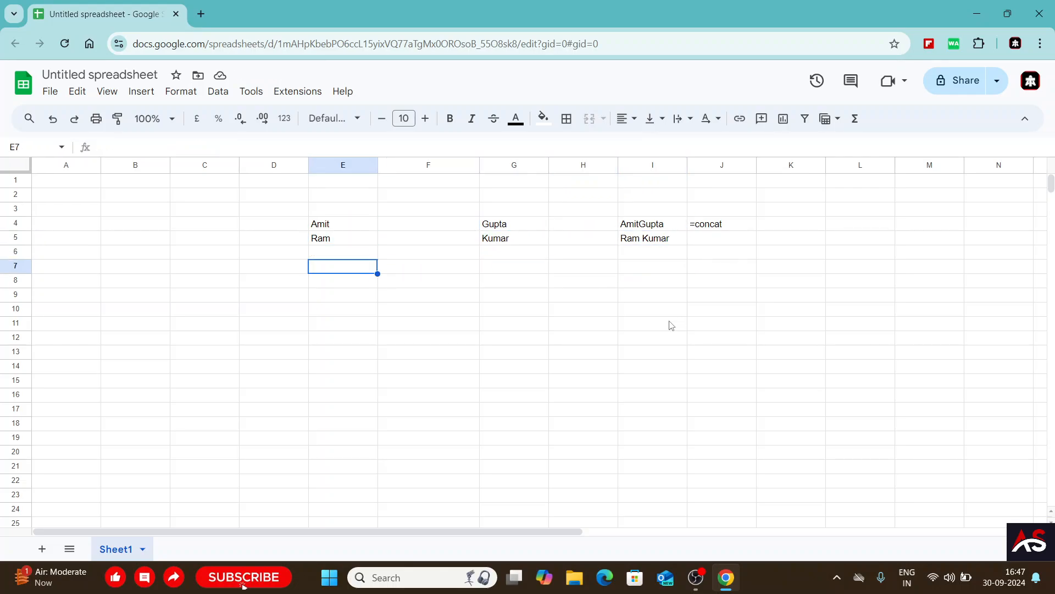
# - Enter =textjoin as a plain text label in cell J5, beside the TEXTJOIN result
pyautogui.press('Right')
pyautogui.press('Right')
pyautogui.press('Right')
pyautogui.press('Right')
pyautogui.press('Right')
pyautogui.press('Up')
pyautogui.press('Up')
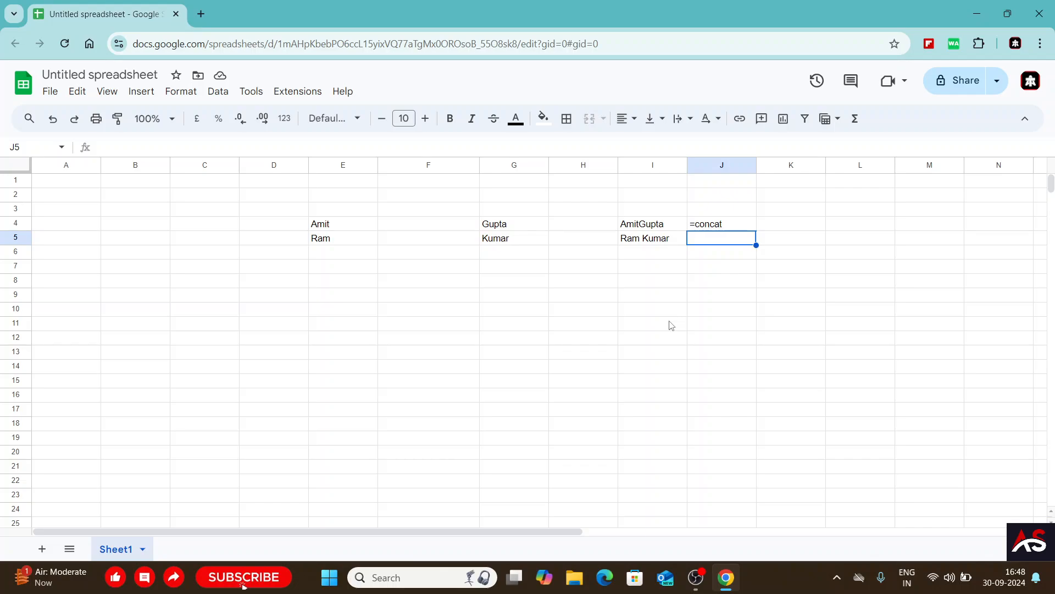
pyautogui.write('=')
pyautogui.write("'=te")
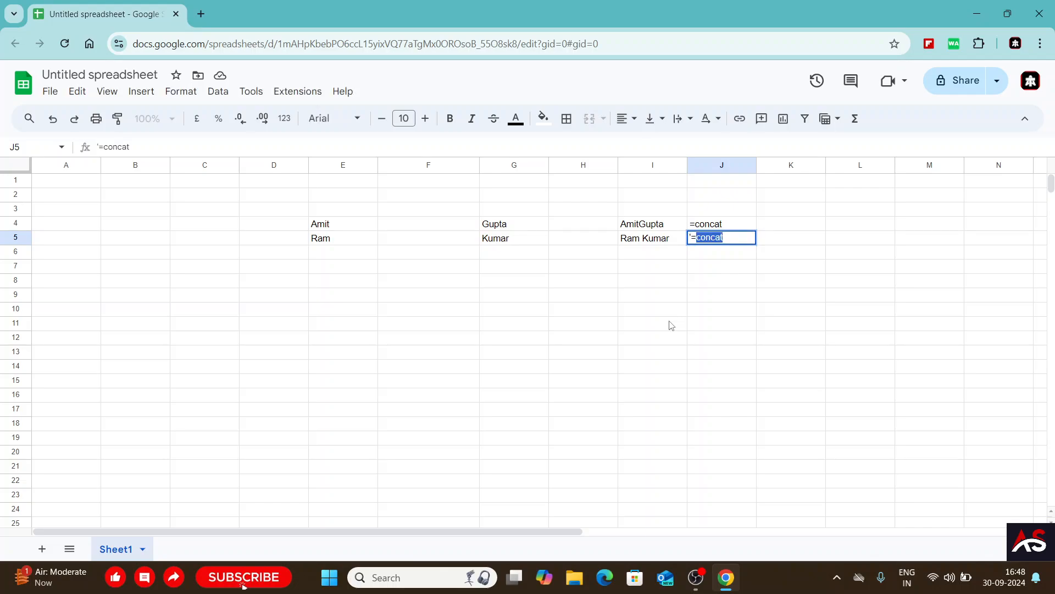
pyautogui.press('BackSpace')
pyautogui.press('BackSpace')
pyautogui.write('textjoin(')
pyautogui.press('BackSpace')
pyautogui.press('Return')
# - Review the CONCAT formula in cell I4 and its text label in cell J4
pyautogui.press('Left')
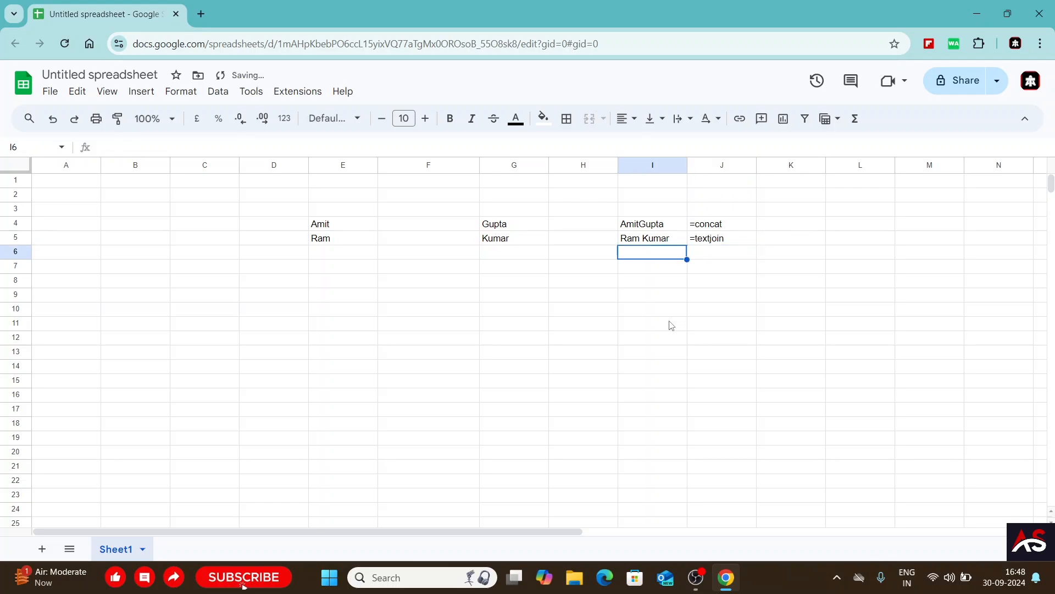
pyautogui.press('Left')
pyautogui.press('Left')
pyautogui.press('Down')
pyautogui.press('Left')
pyautogui.press('Down')
pyautogui.press('Right')
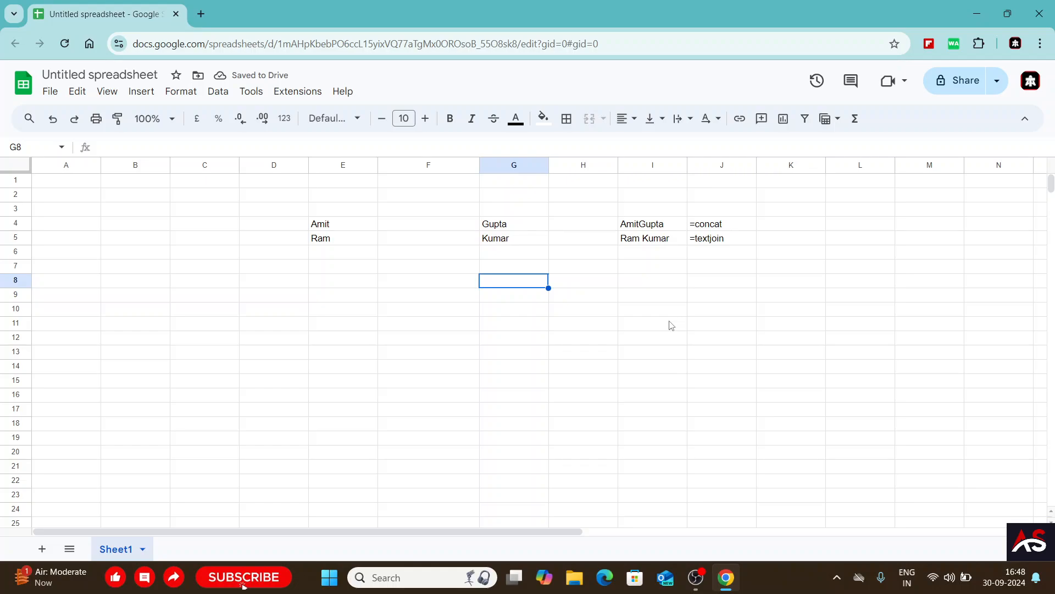
pyautogui.press('Up')
pyautogui.press('Up')
pyautogui.press('Up')
pyautogui.press('Up')
pyautogui.press('Right')
pyautogui.press('Right')
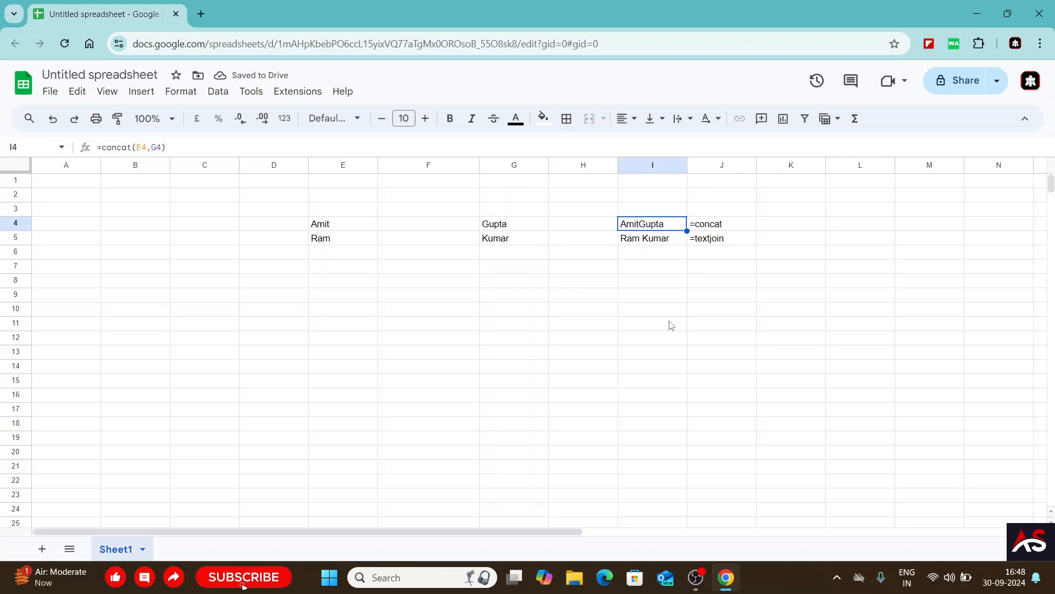
pyautogui.press('Left')
pyautogui.press('Right')
pyautogui.press('Right')
pyautogui.press('Left')
pyautogui.press('Right')
pyautogui.press('Left')
pyautogui.press('Left')
pyautogui.press('Left')
pyautogui.press('Left')
pyautogui.press('Down')
pyautogui.press('Down')
pyautogui.press('Down')
pyautogui.press('Down')
pyautogui.press('Right')
pyautogui.press('Right')
pyautogui.press('Right')
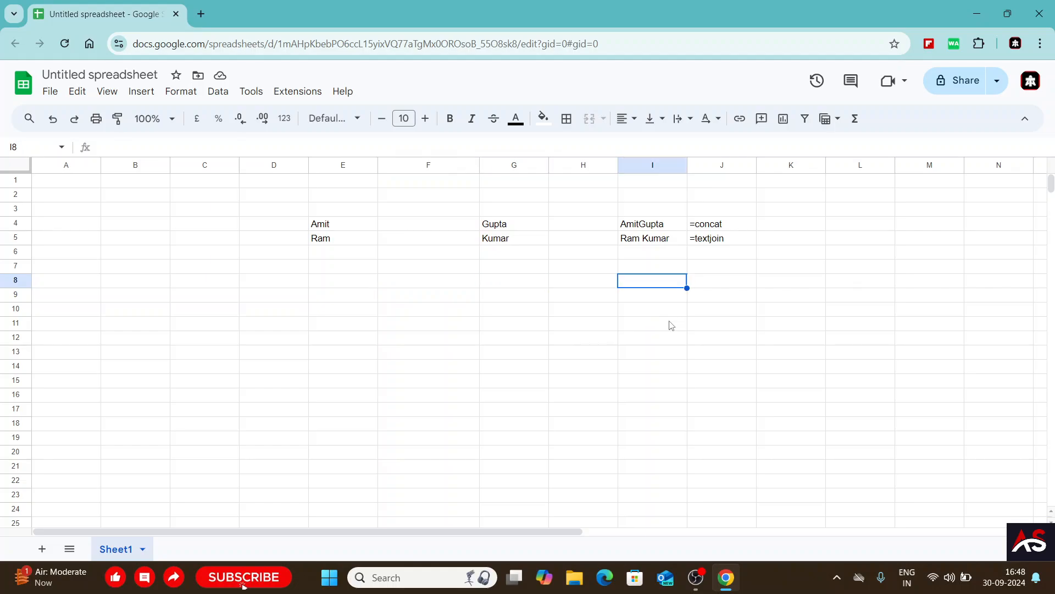
pyautogui.press('Up')
pyautogui.press('Up')
pyautogui.press('Up')
pyautogui.press('Up')
pyautogui.press('Right')
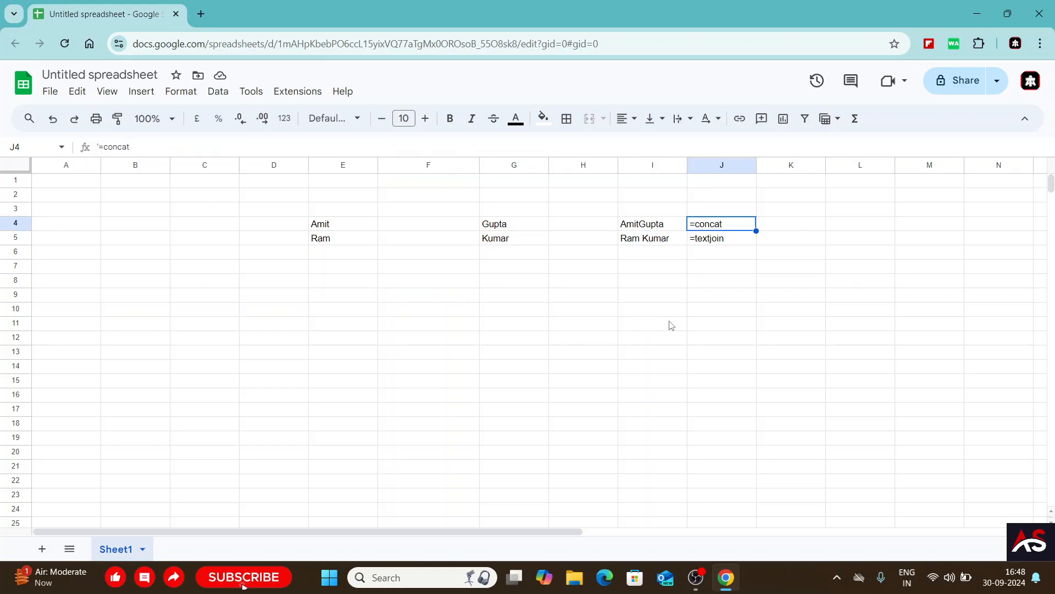
# - Begin a =concatenate( formula in cell G9 and dismiss the antivirus update notification
pyautogui.press('Down')
pyautogui.press('Down')
pyautogui.press('Down')
pyautogui.press('Left')
pyautogui.press('Left')
pyautogui.press('Left')
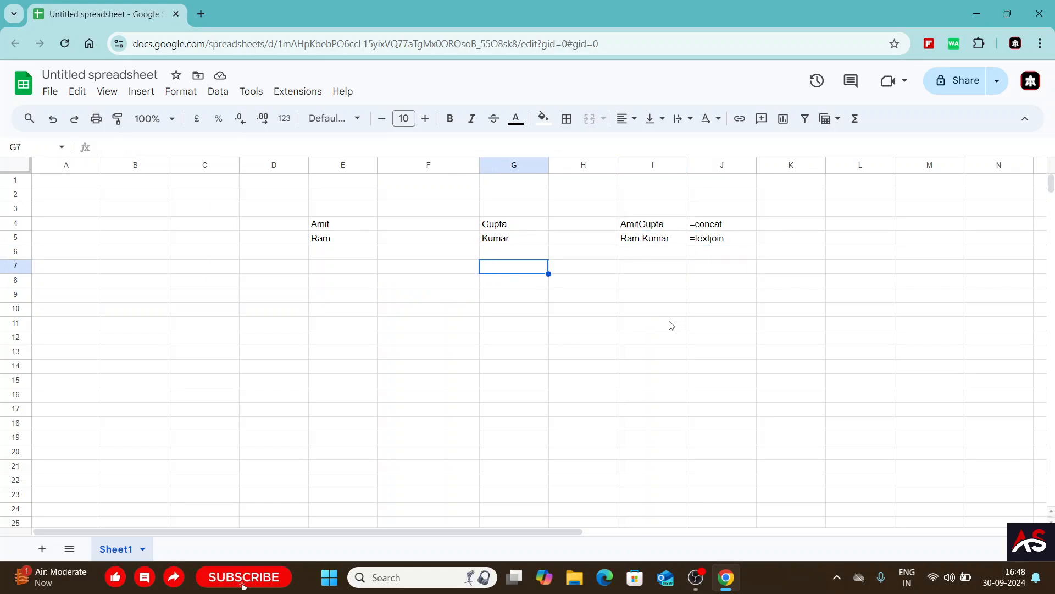
pyautogui.press('Down')
pyautogui.press('Down')
pyautogui.write('=')
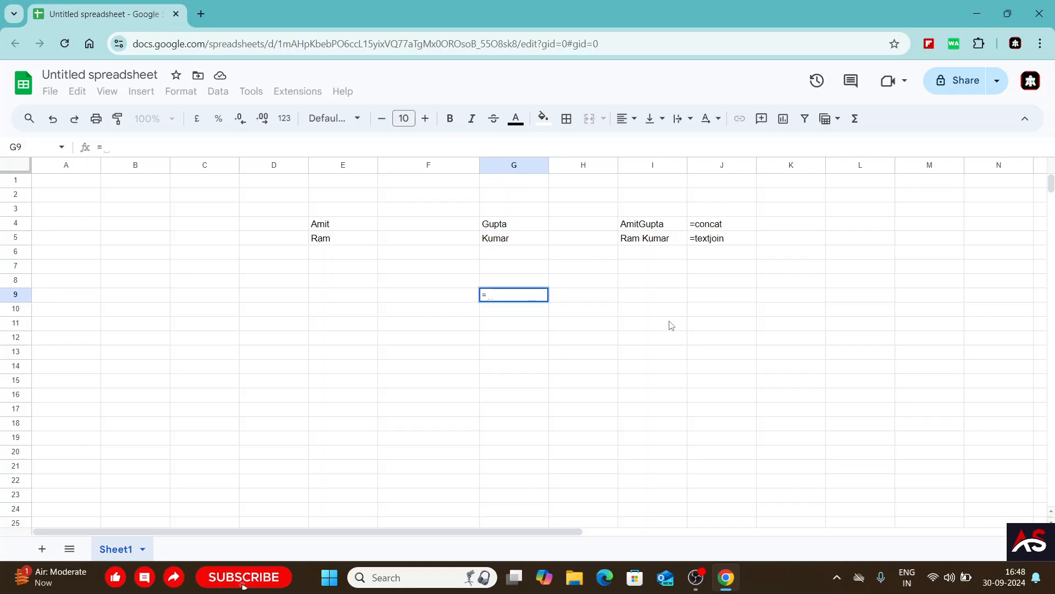
pyautogui.write('concatenat')
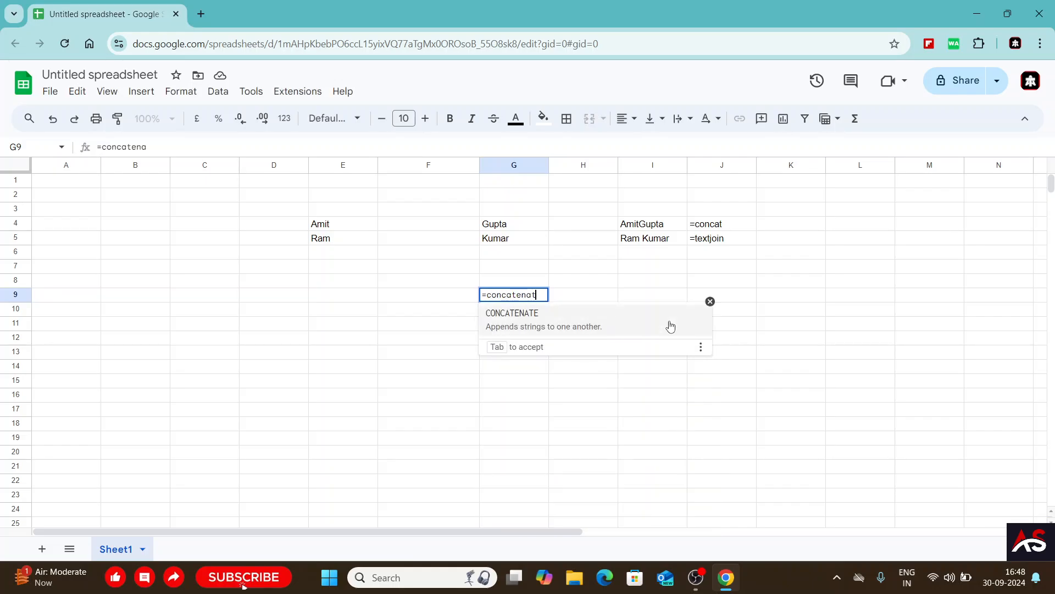
pyautogui.write('e(')
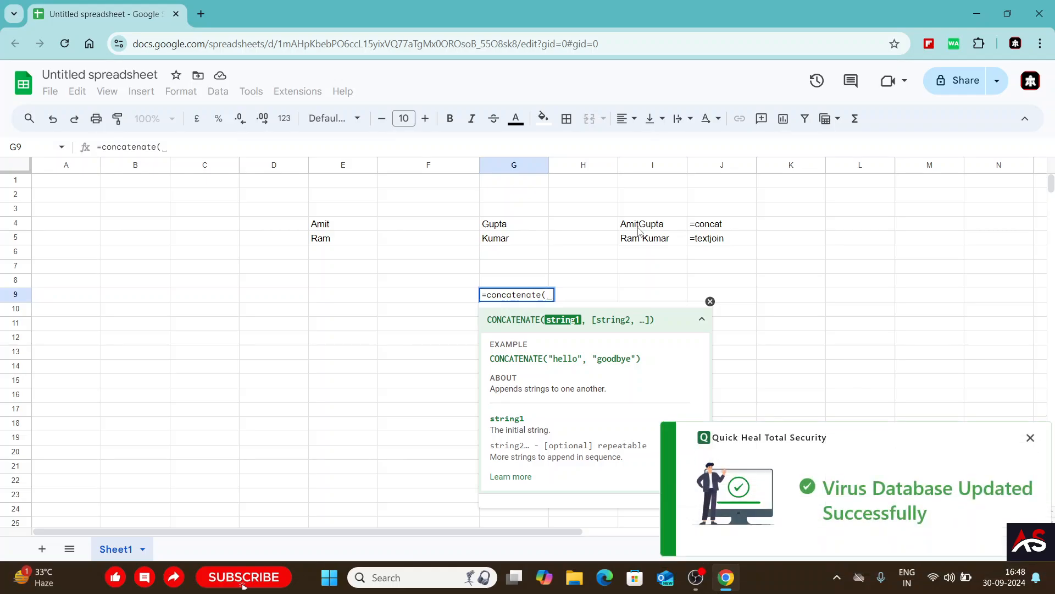
pyautogui.click(1031, 439)
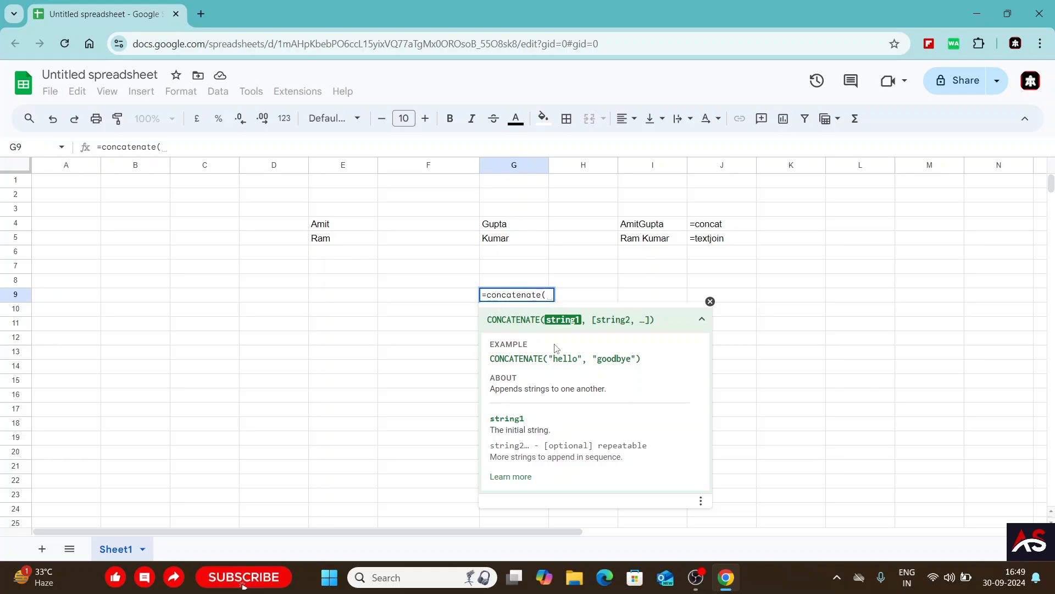
# - Complete the G9 formula as =concatenate(E4,G4) to join the first name and surname from row 4
pyautogui.click(324, 228)
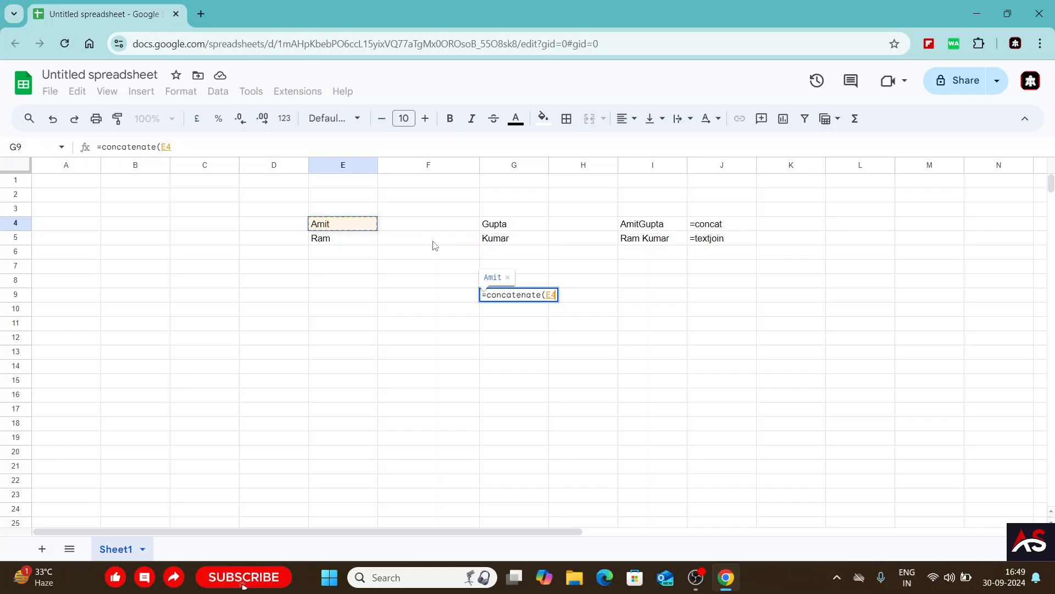
pyautogui.write(',')
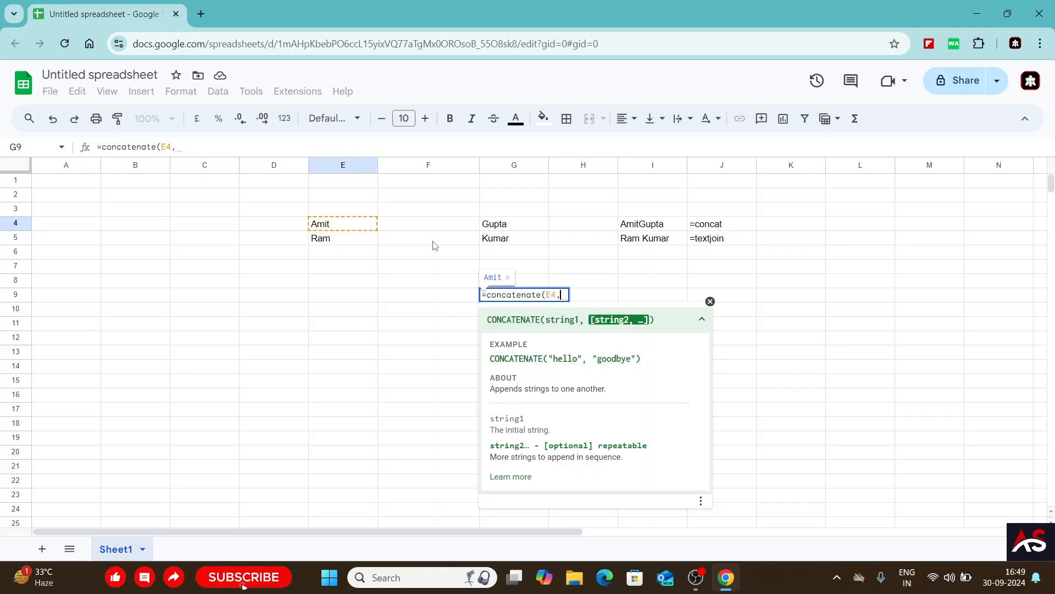
pyautogui.click(497, 230)
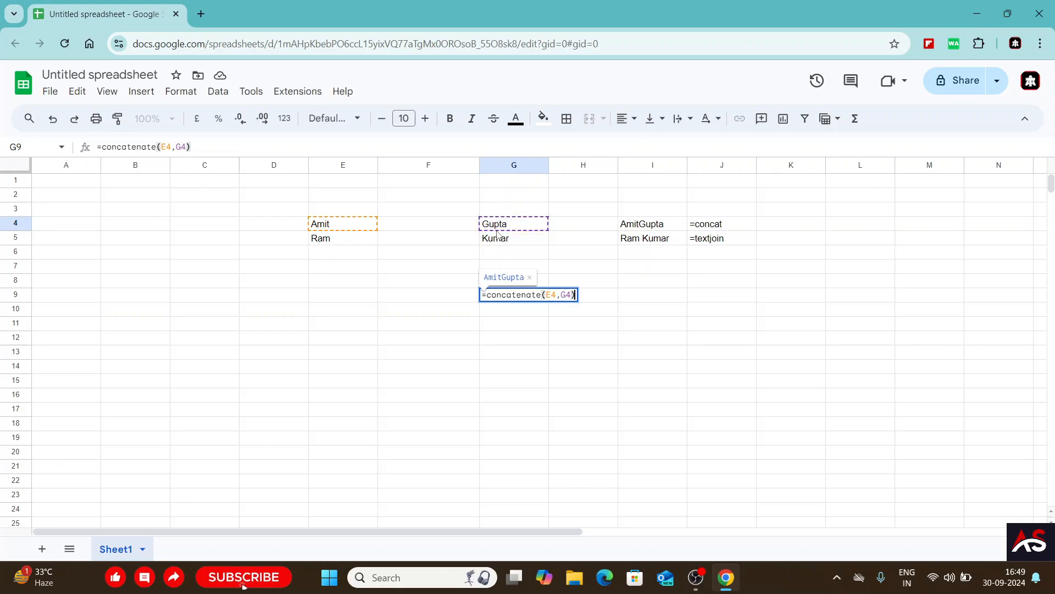
pyautogui.press('Return')
pyautogui.press('Up')
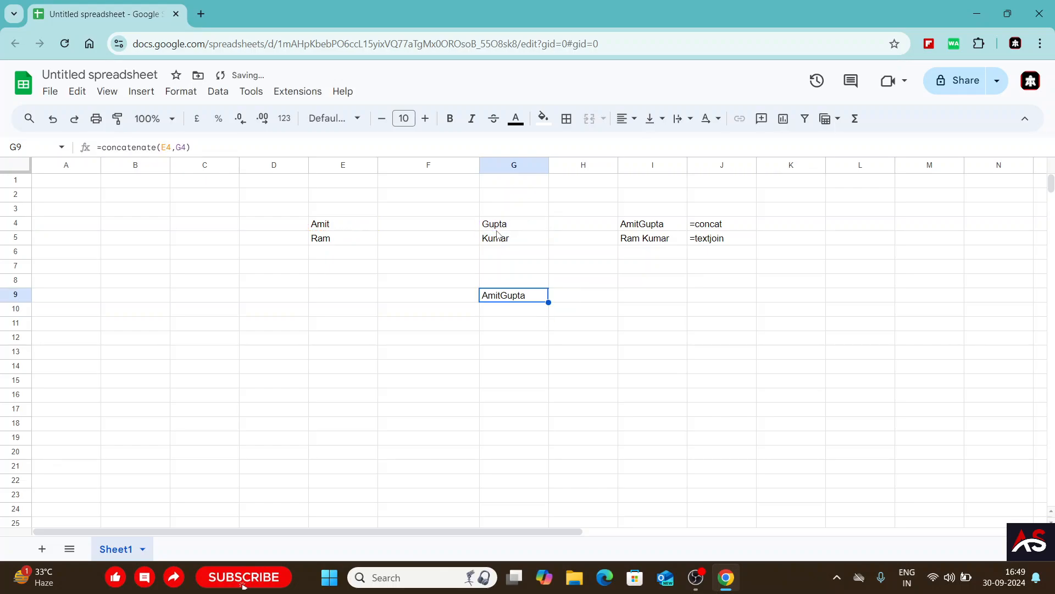
# - Begin a second =concatenate( formula in cell G11
pyautogui.press('Down')
pyautogui.press('Down')
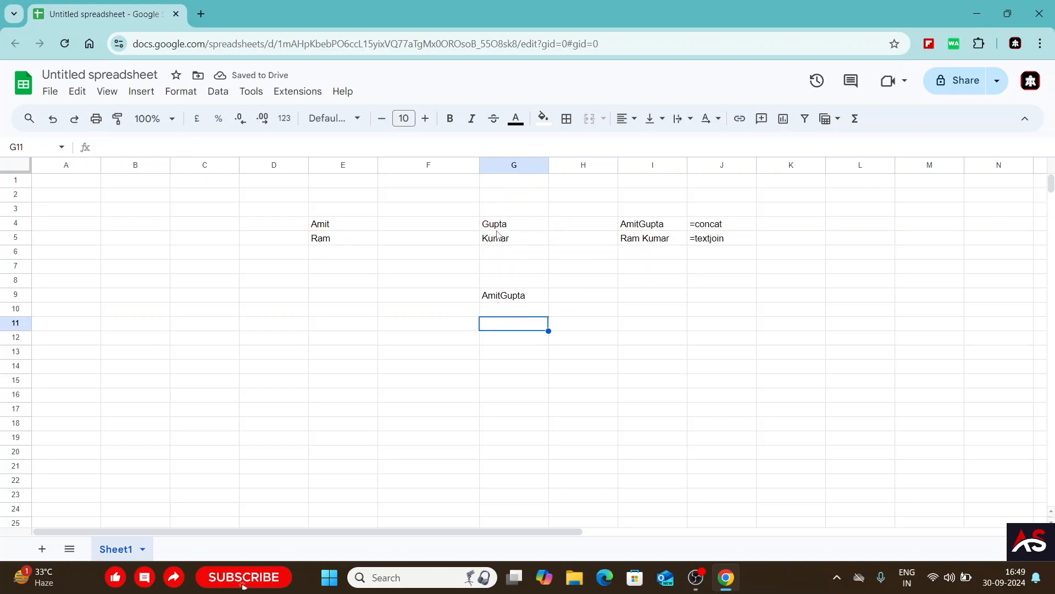
pyautogui.write('=concatre')
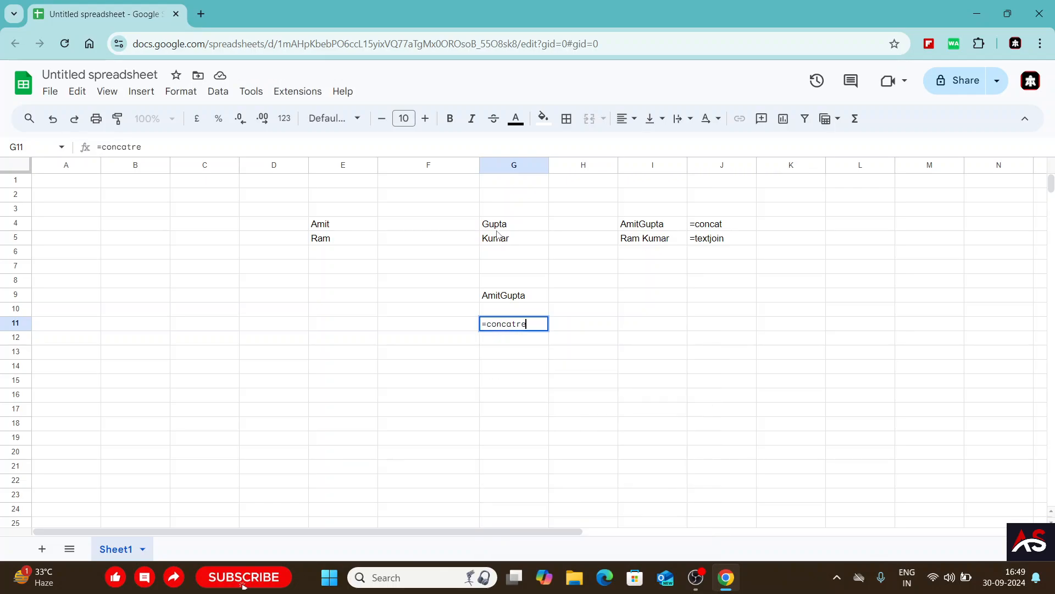
pyautogui.press('BackSpace')
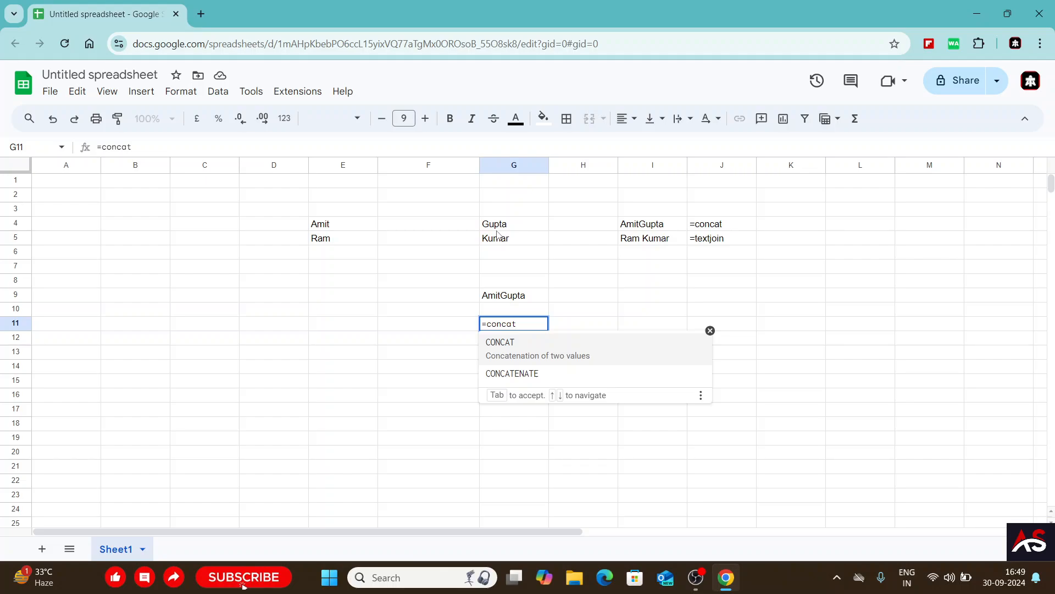
pyautogui.write('nate')
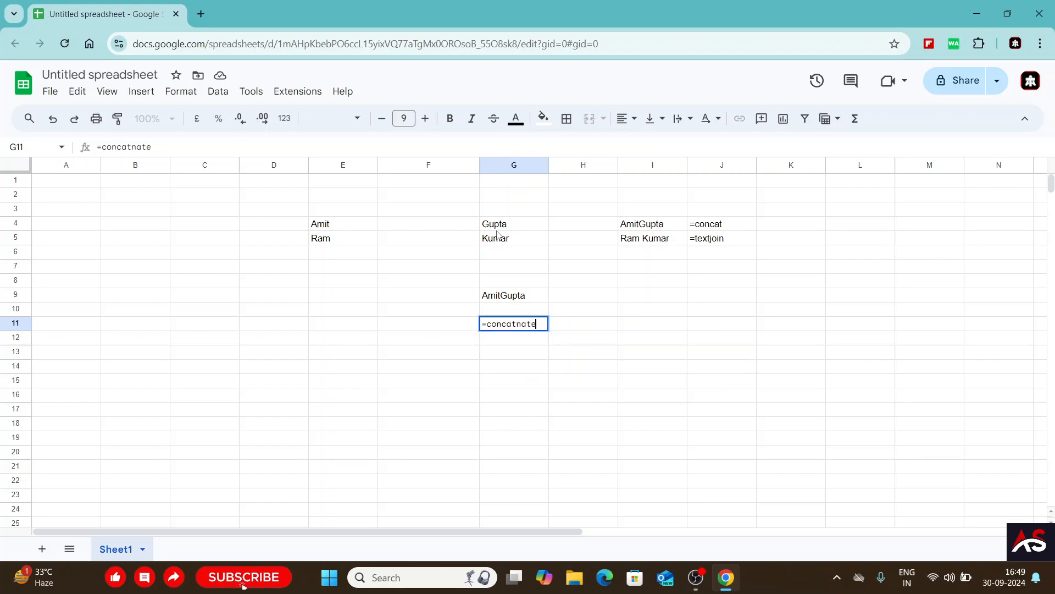
pyautogui.press('BackSpace')
pyautogui.press('BackSpace')
pyautogui.press('BackSpace')
pyautogui.press('BackSpace')
pyautogui.write('enate(')
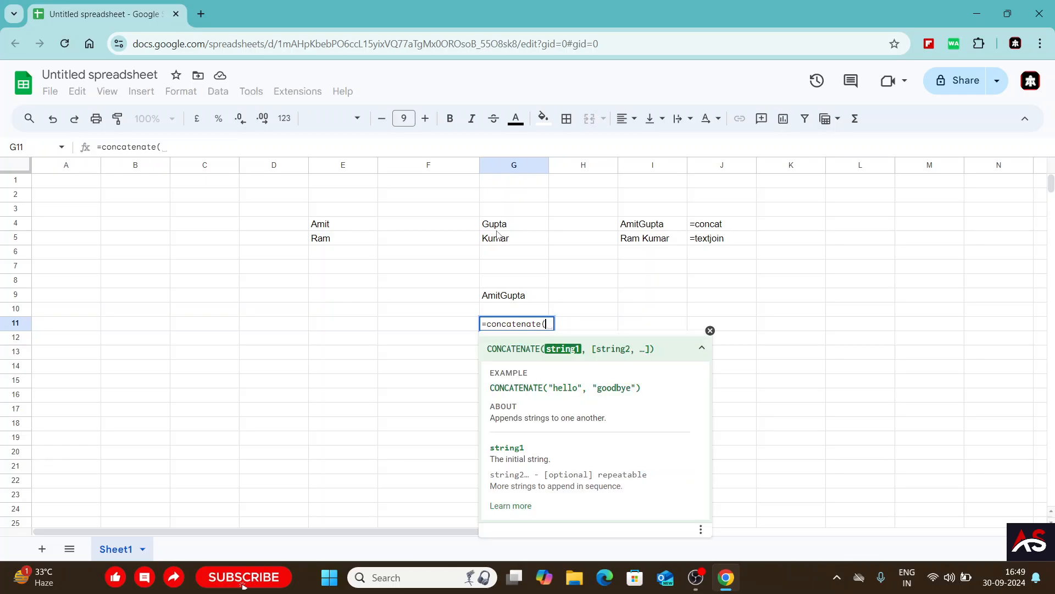
# - Complete the G11 formula as =concatenate(E5," ",G5) to join the row 5 names with a space between them
pyautogui.click(321, 225)
pyautogui.click(325, 237)
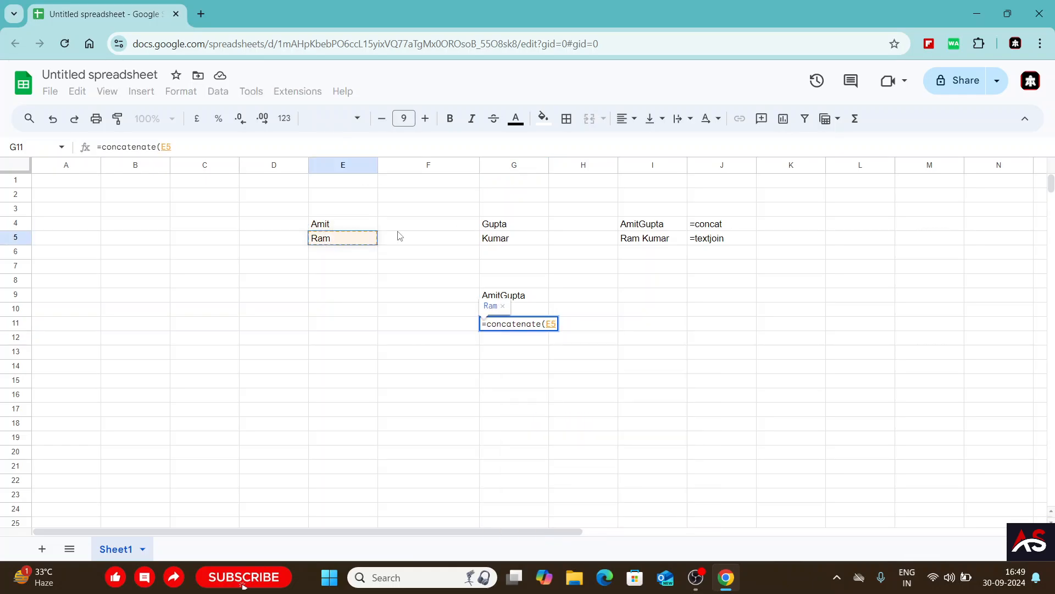
pyautogui.write(',')
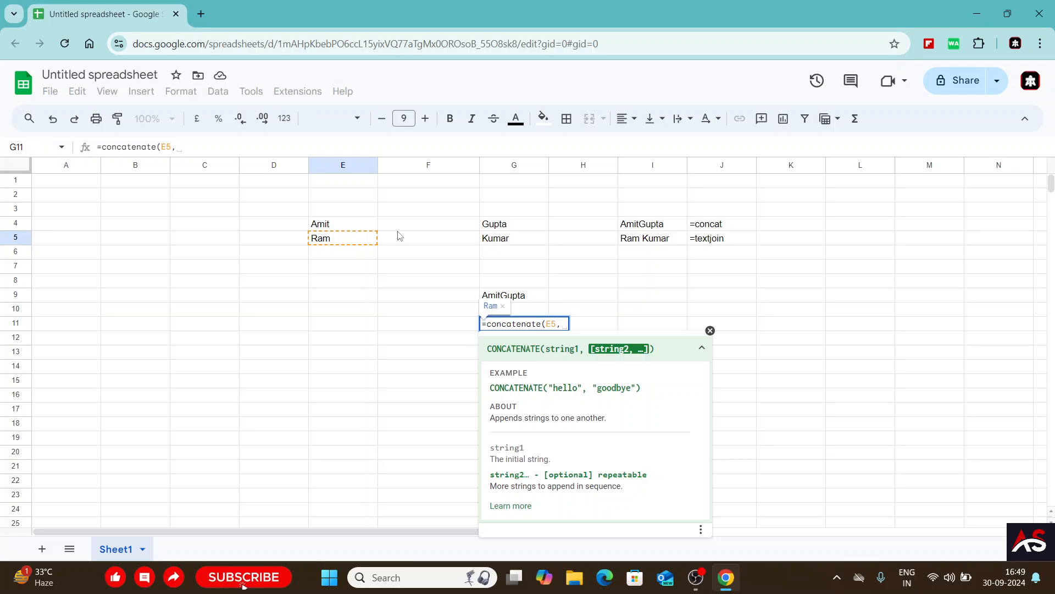
pyautogui.write('"')
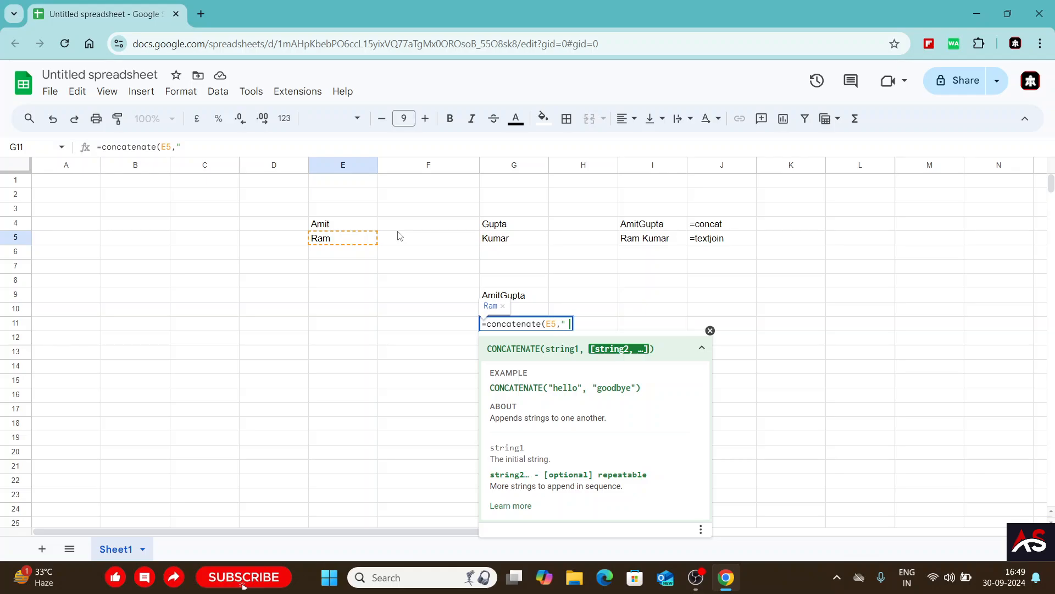
pyautogui.write(' ",')
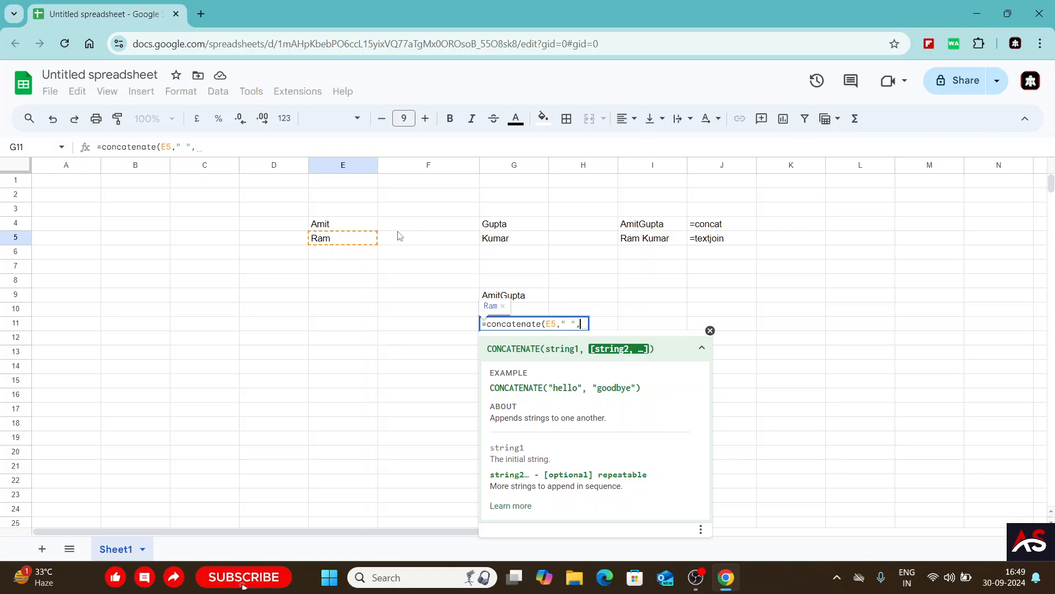
pyautogui.click(493, 240)
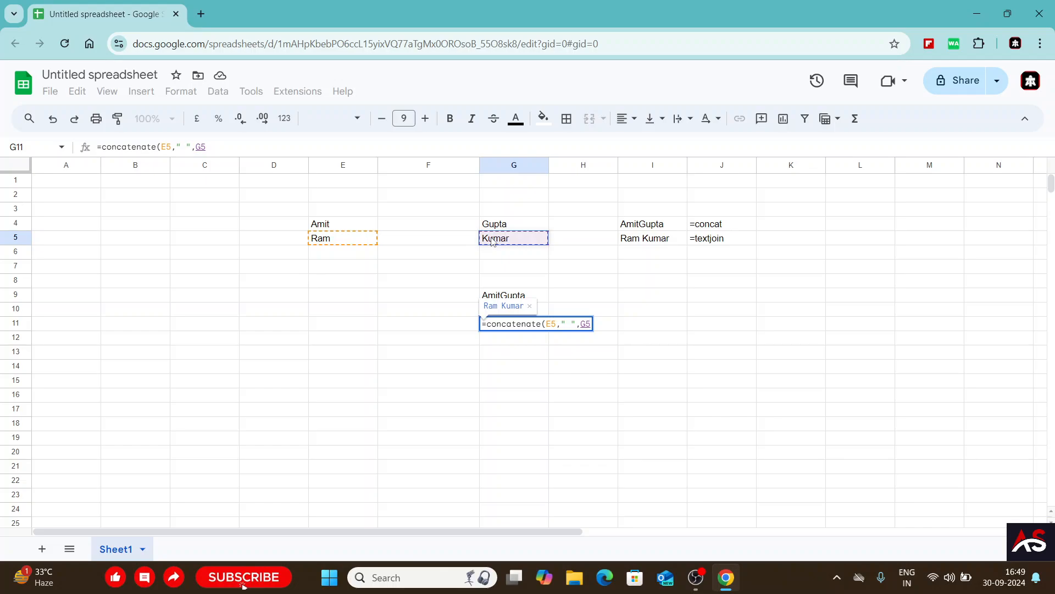
pyautogui.write(')')
pyautogui.press('Return')
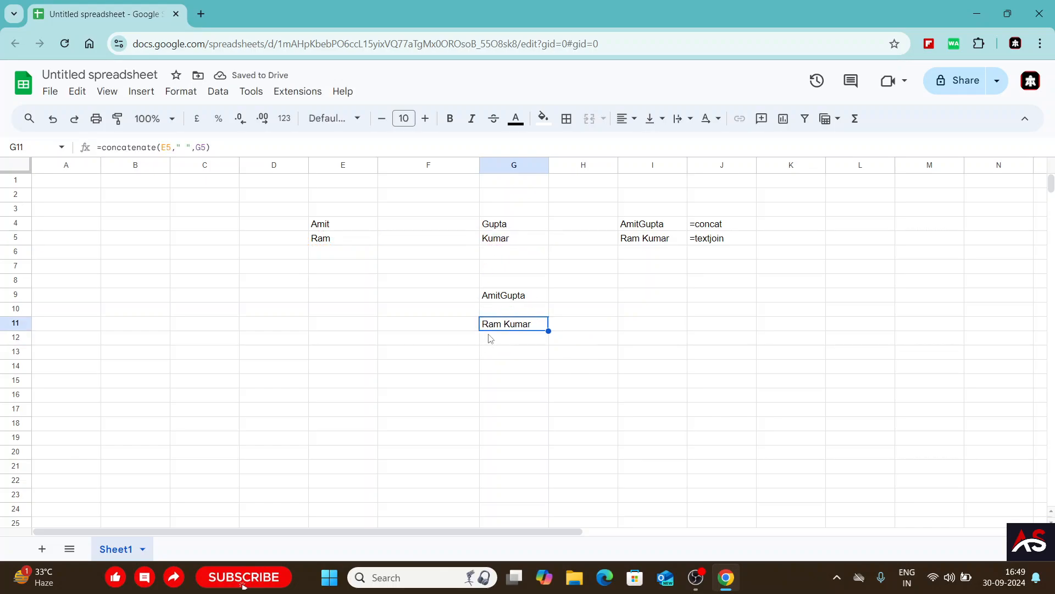
# - Compare the CONCATENATE formulas in G9 and G11 with the CONCAT and TEXTJOIN results and labels in rows 4 and 5
pyautogui.click(504, 341)
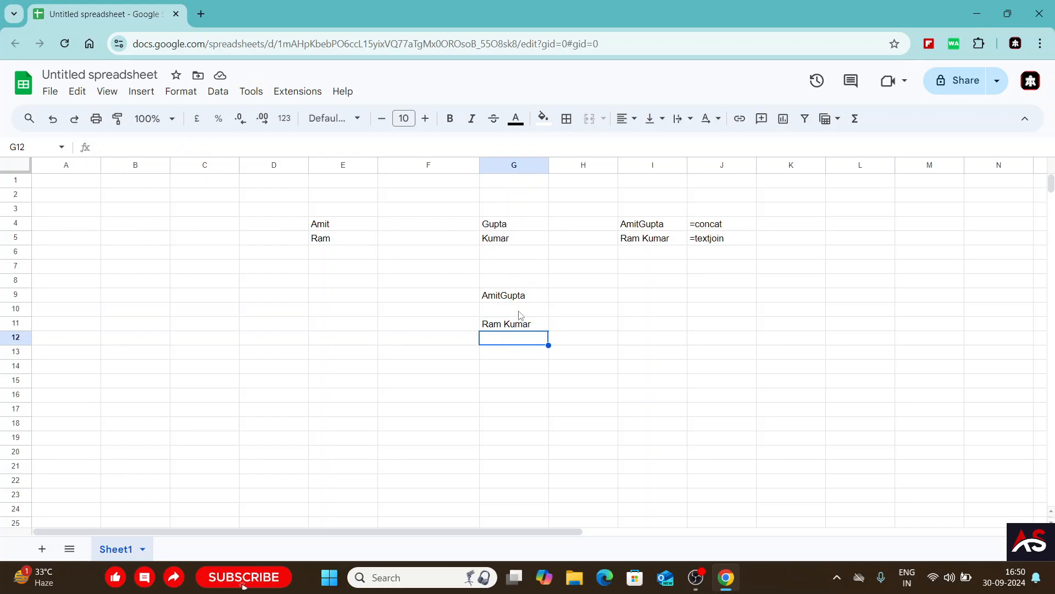
pyautogui.hotkey('ctrl', 'c')
pyautogui.click(499, 298)
pyautogui.click(501, 327)
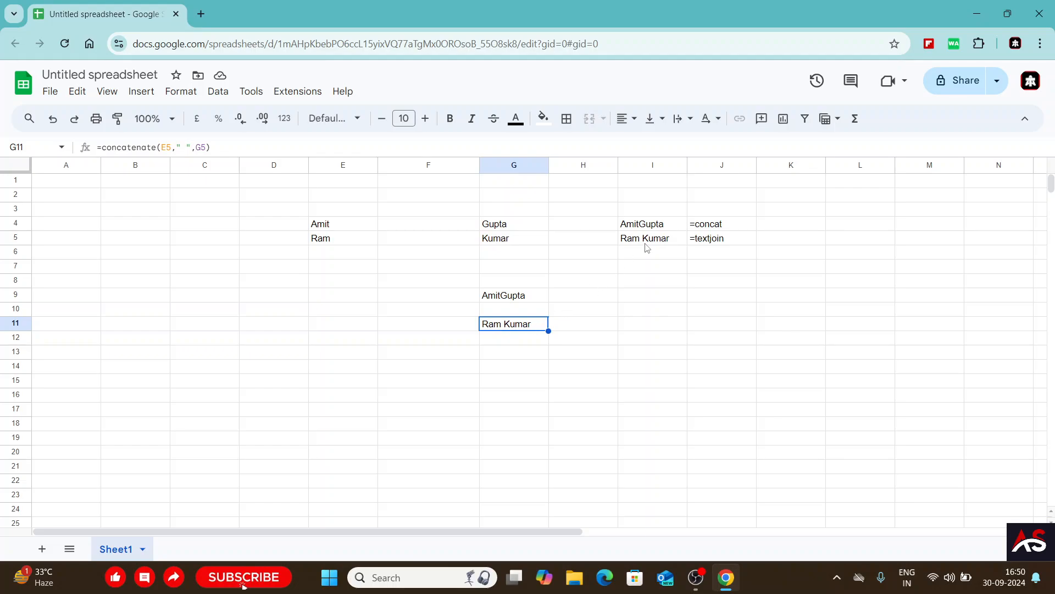
pyautogui.click(637, 227)
pyautogui.click(635, 269)
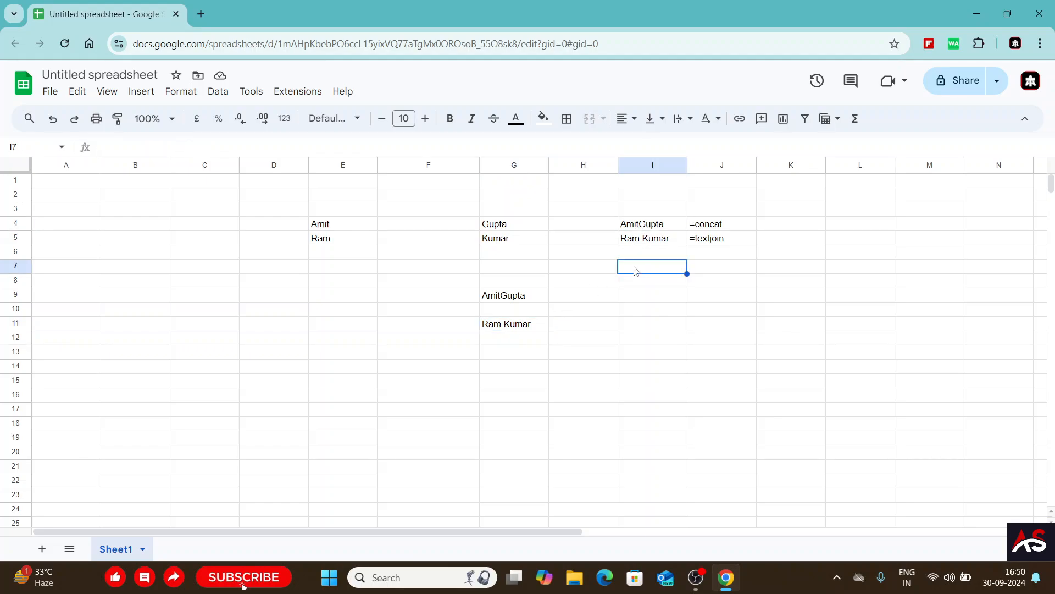
pyautogui.click(704, 231)
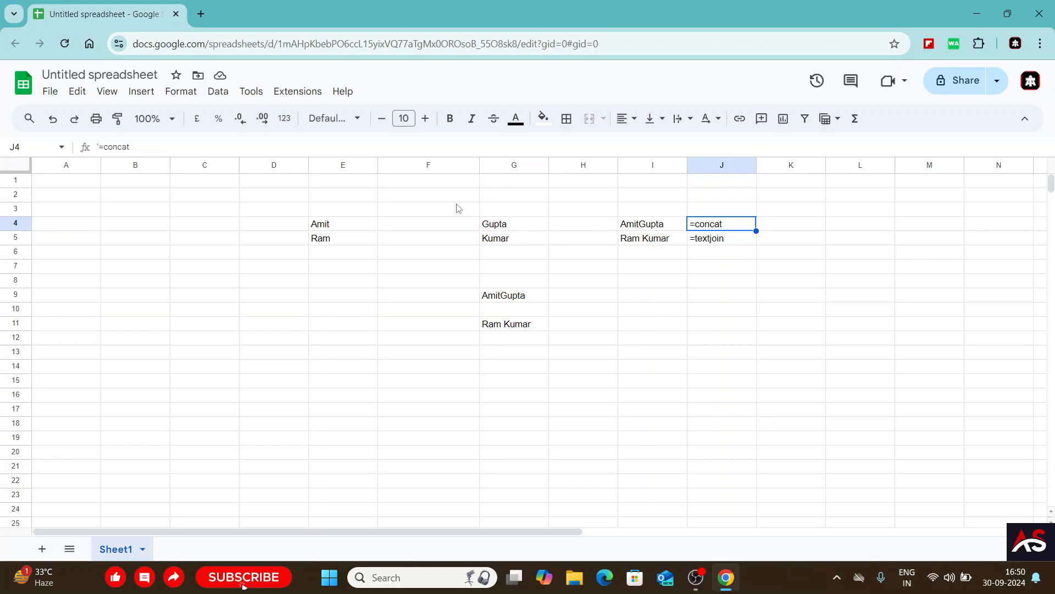
pyautogui.click(363, 240)
pyautogui.click(490, 243)
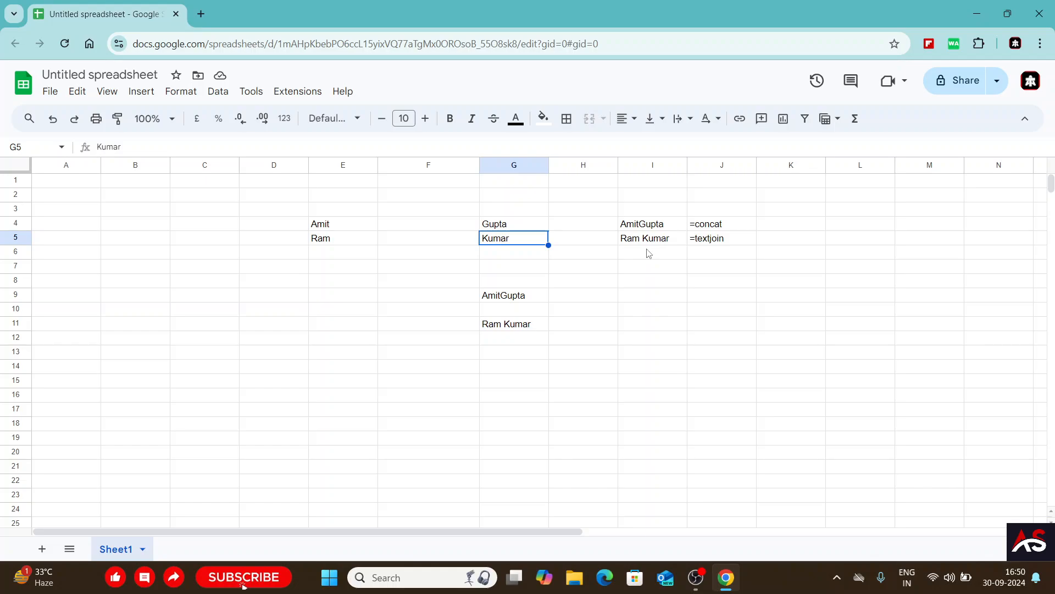
pyautogui.click(718, 245)
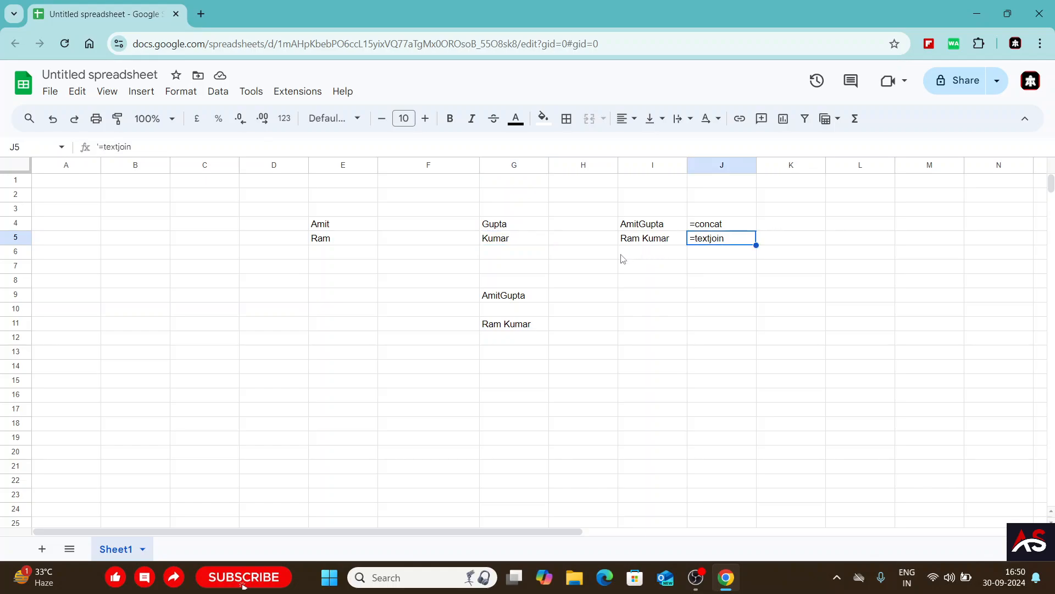
pyautogui.click(583, 286)
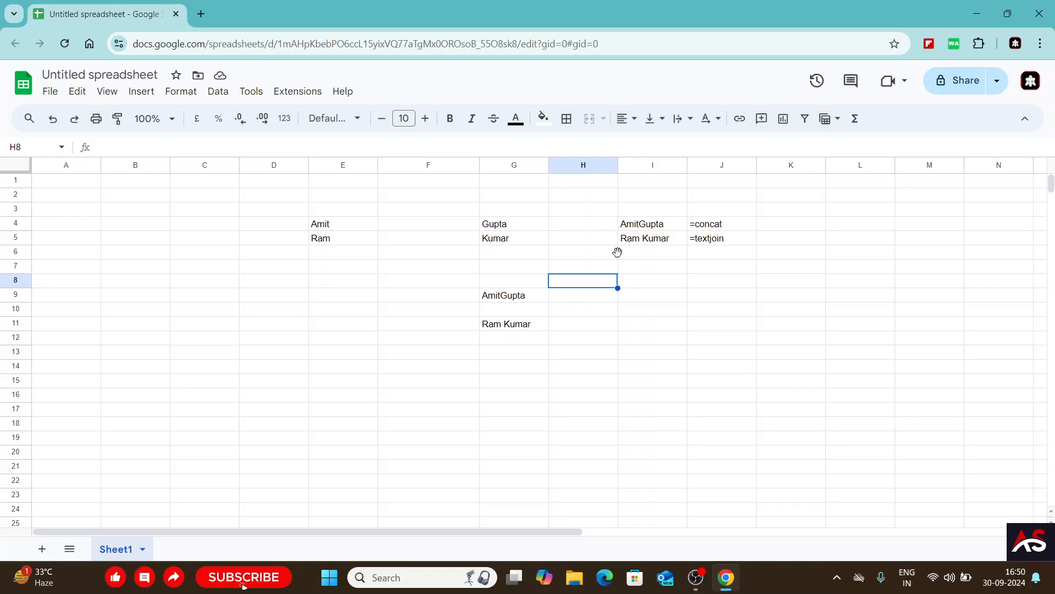
# - Close the browser window containing the spreadsheet
pyautogui.click(1048, 7)
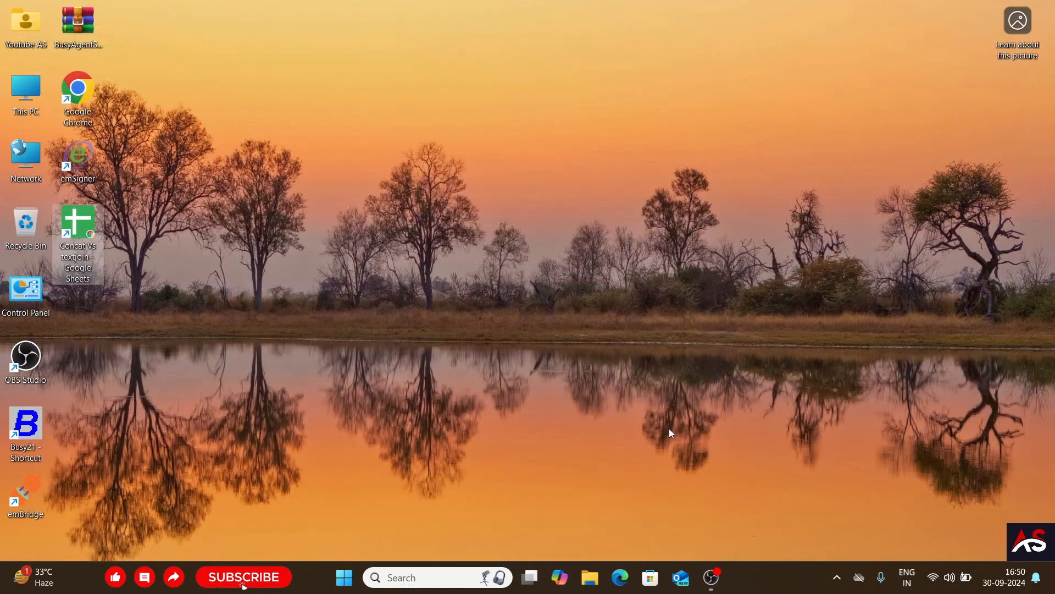